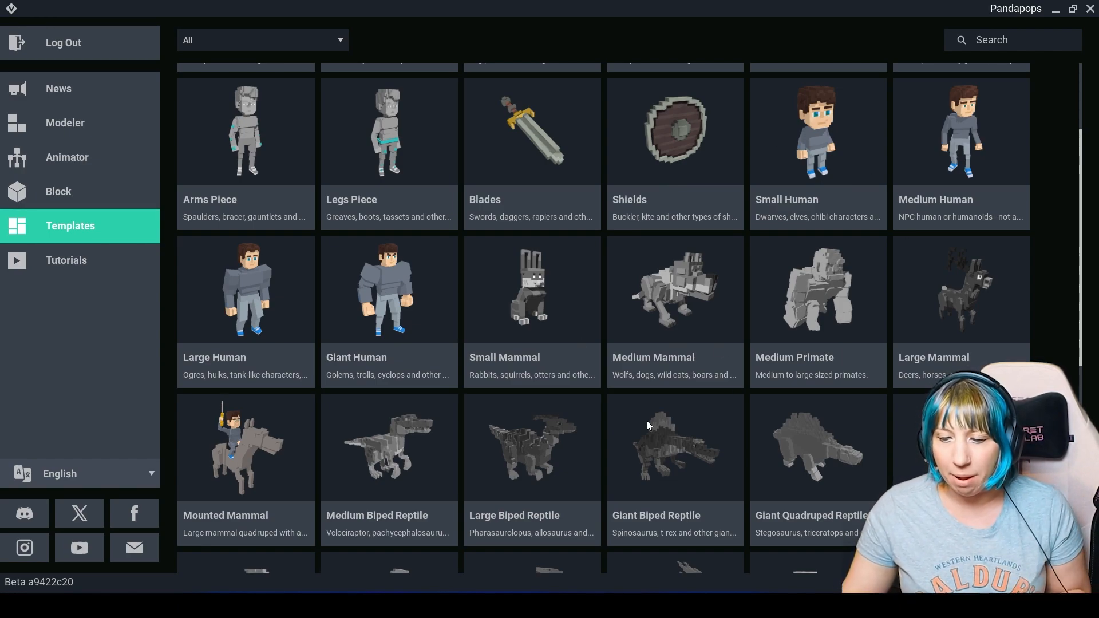
Step: Browse the template gallery and create a new asset from the Medium Human template
scroll(1082, 337, down, 6)
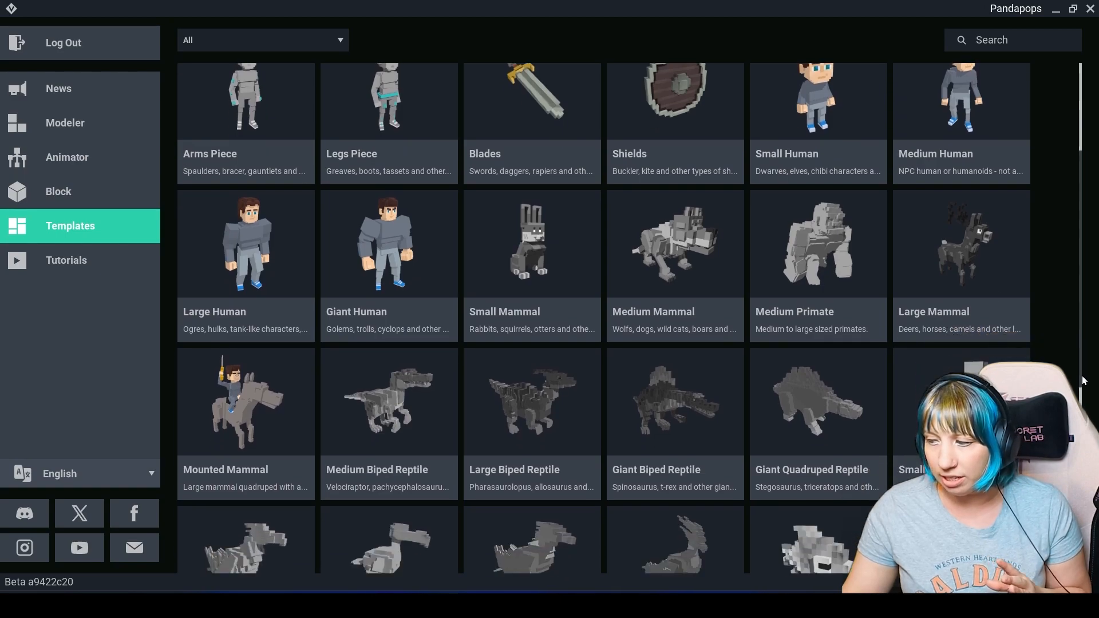
scroll(630, 321, up, 6)
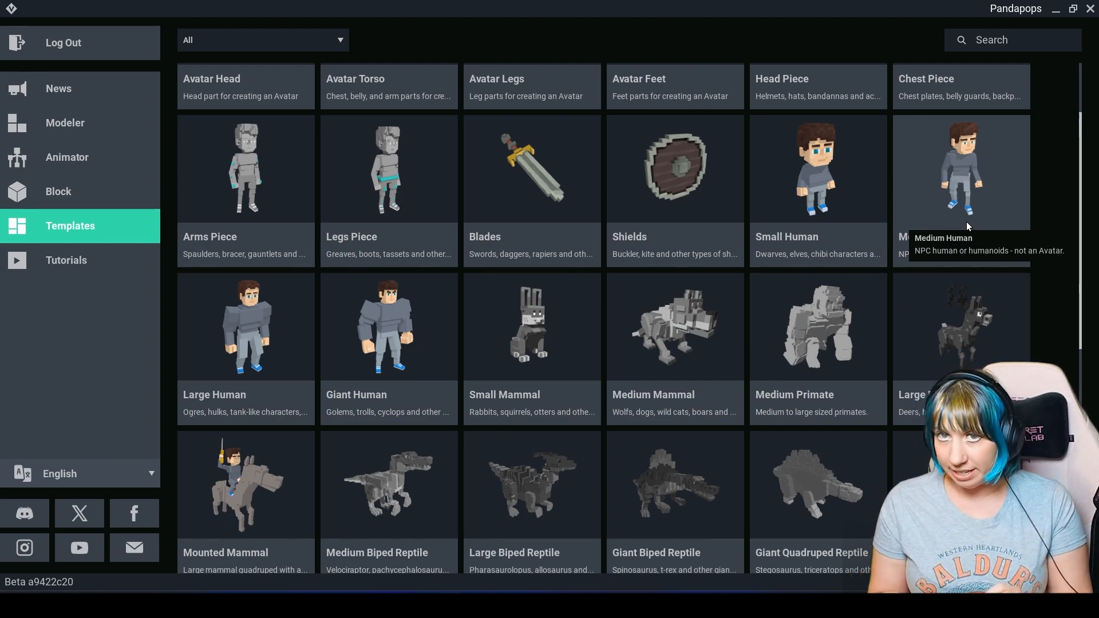
click(968, 189)
click(775, 454)
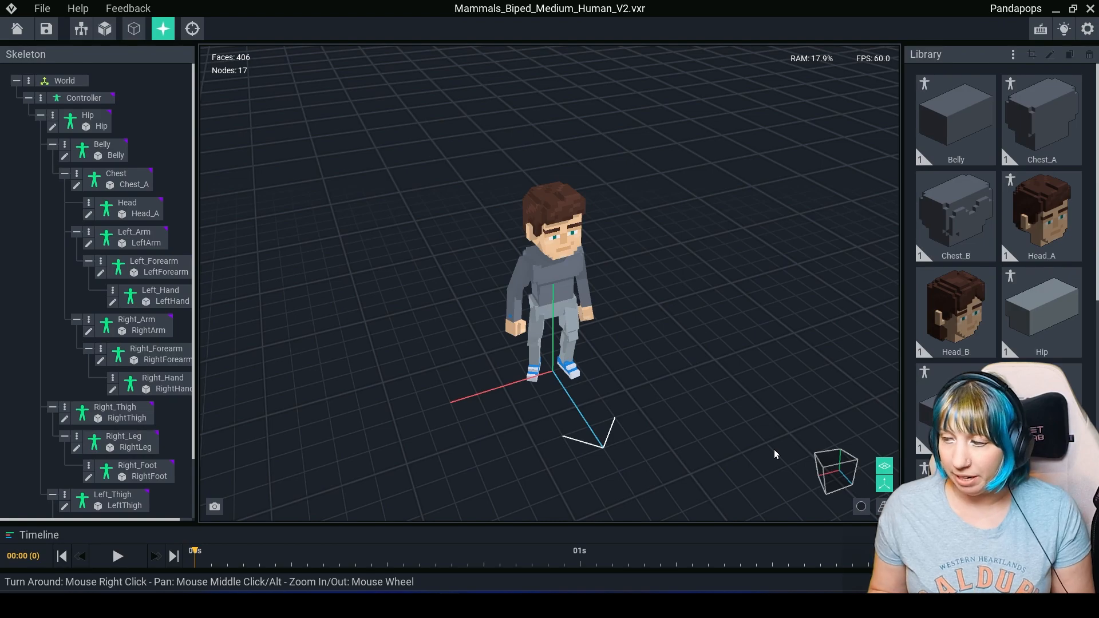
Step: Swap the character's chest for Chest_B and its head for Head_B from the library
right_drag(776, 454, 520, 441)
right_drag(567, 292, 601, 327)
scroll(601, 326, up, 5)
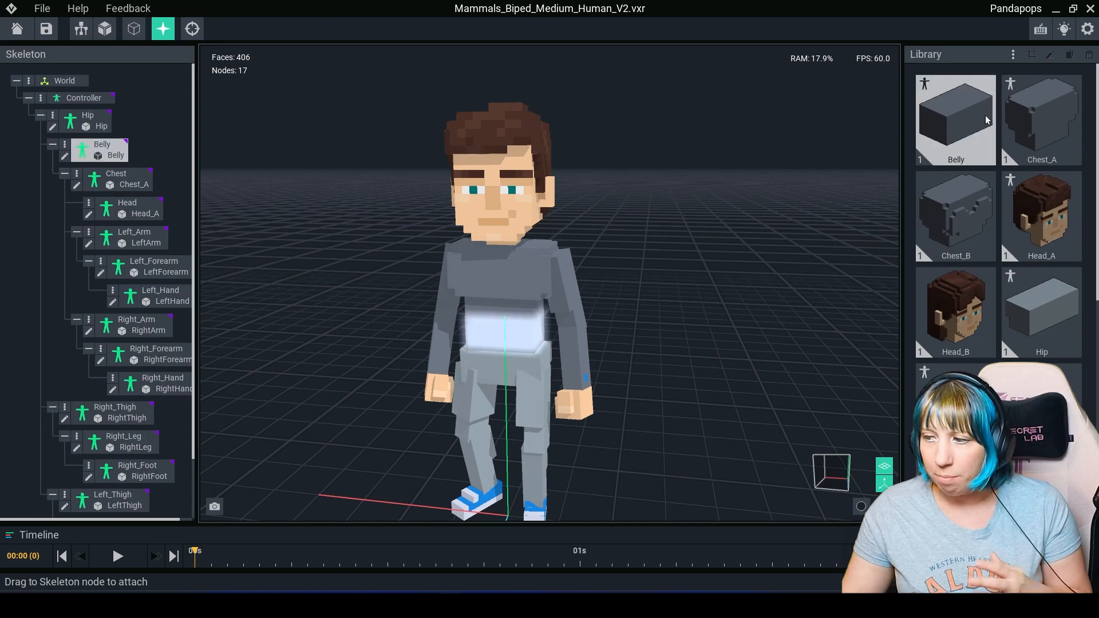
drag(973, 223, 485, 296)
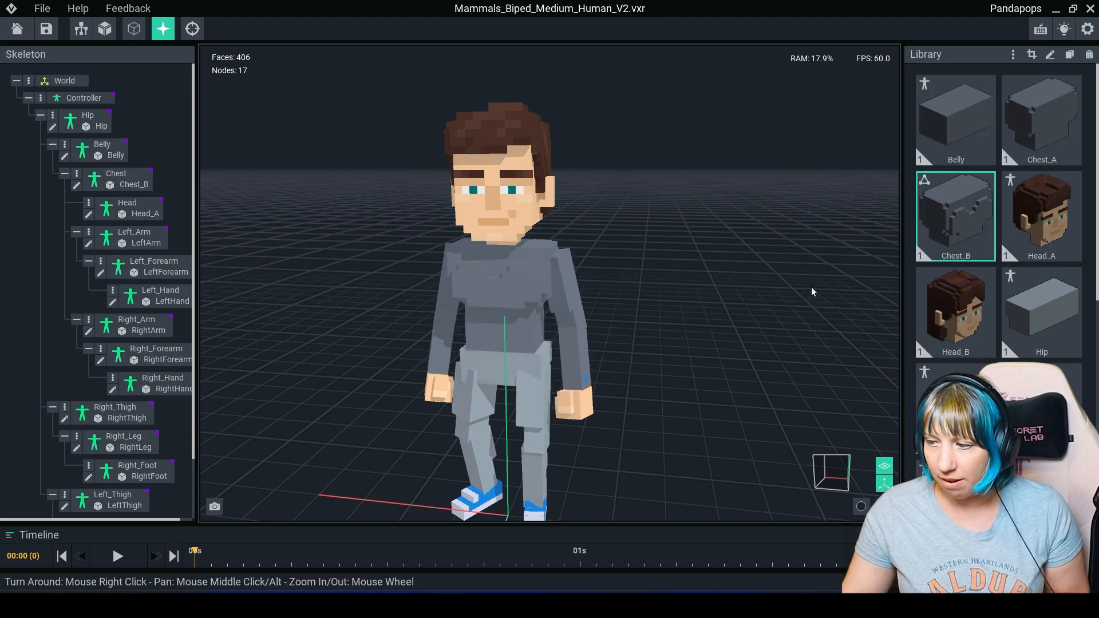
drag(956, 312, 498, 189)
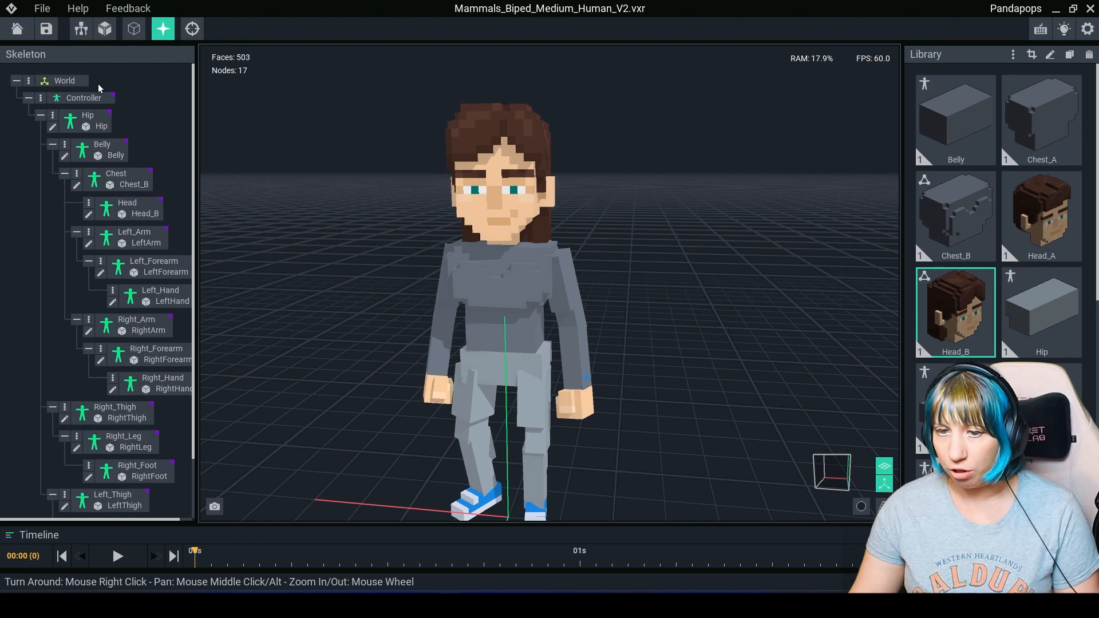
Step: Examine the skeleton's nodes and the Belly node's options, collapse the Controller hierarchy, and view the character from several sides
click(67, 144)
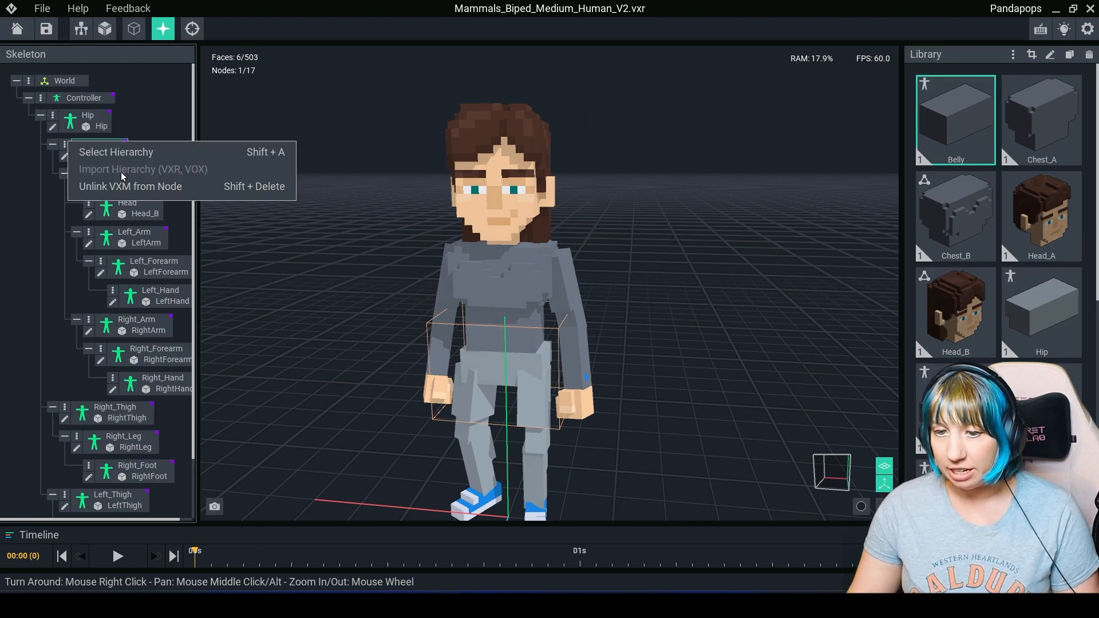
click(39, 271)
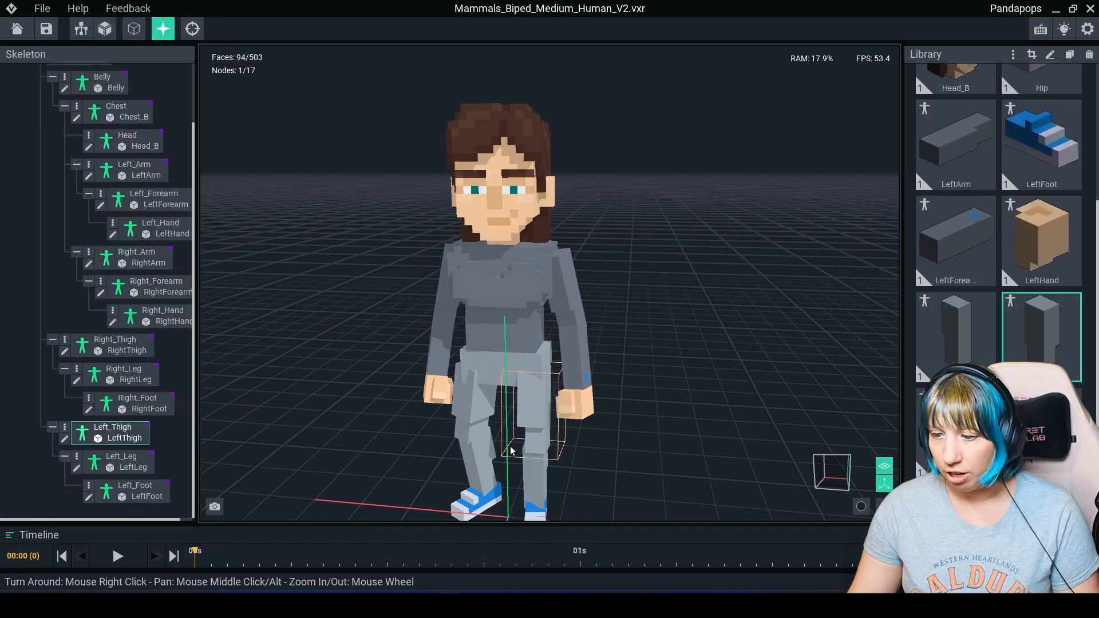
click(475, 452)
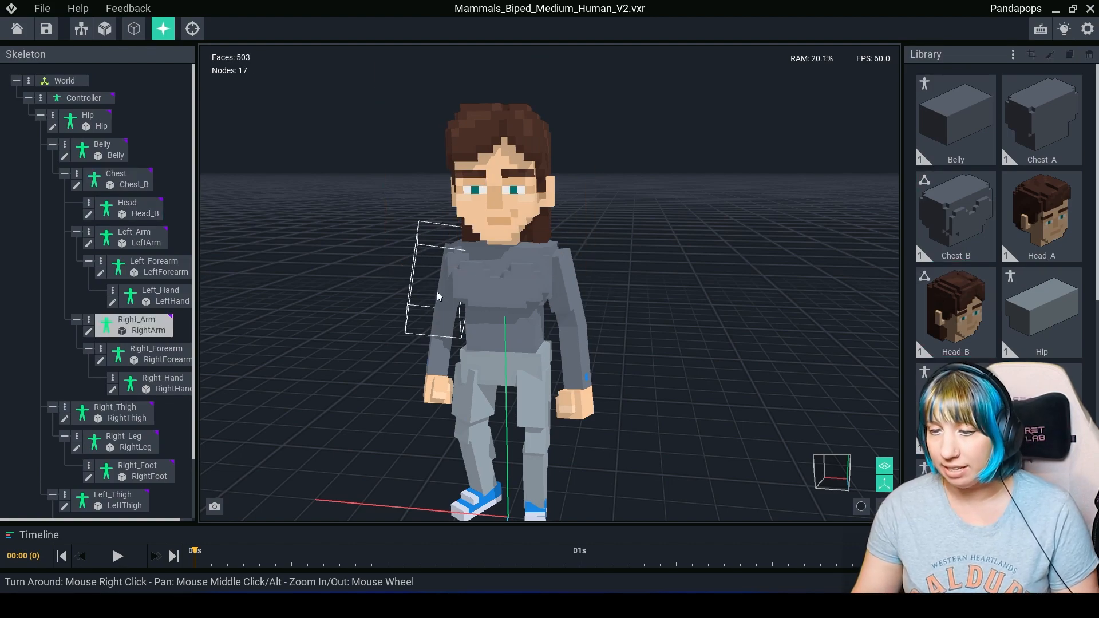
click(28, 99)
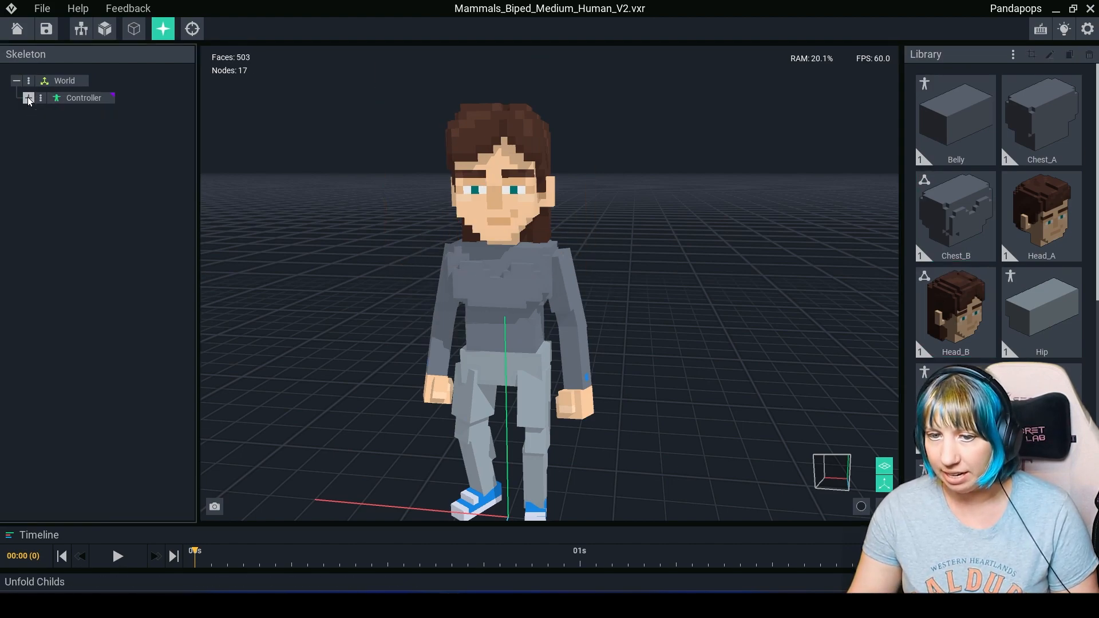
right_drag(543, 320, 543, 320)
middle_drag(569, 384, 588, 339)
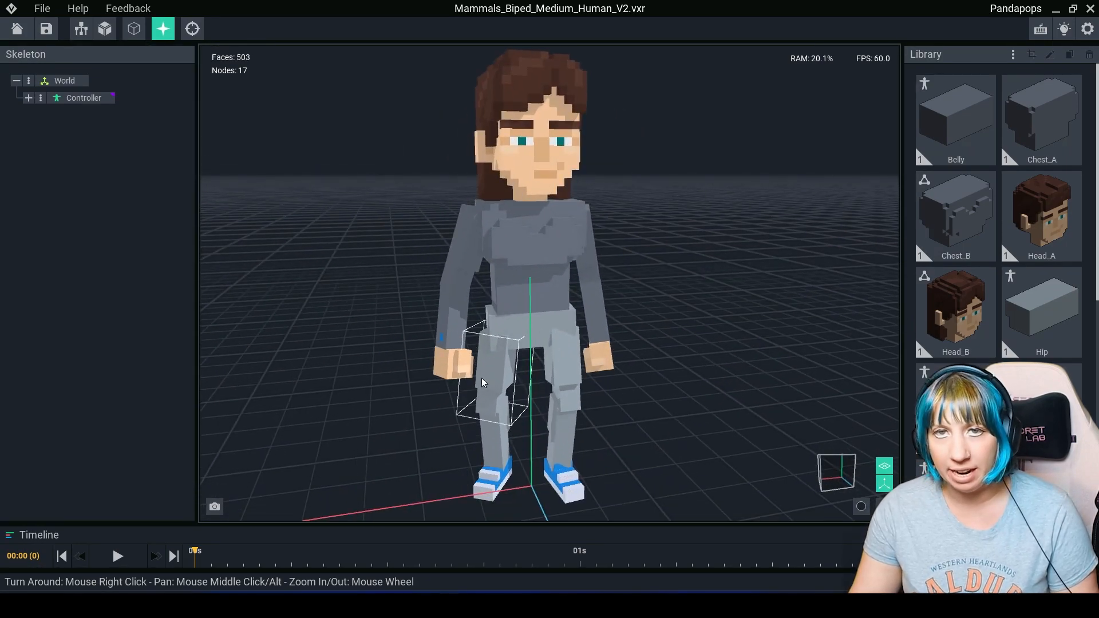
right_drag(507, 295, 589, 167)
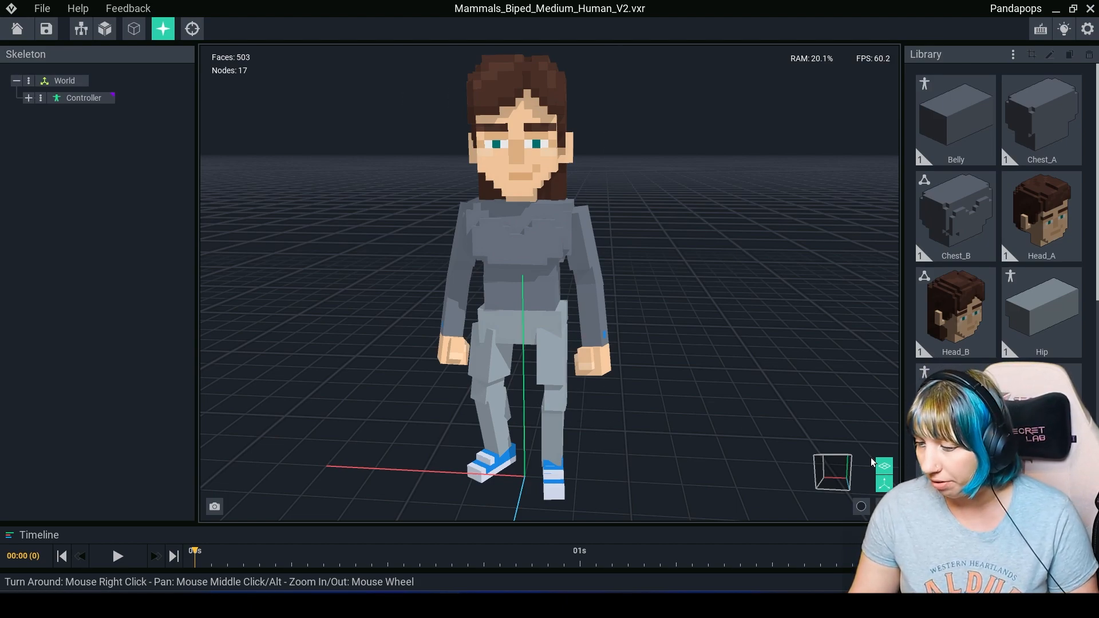
Step: Expand the Controller hierarchy again and look through the template's list of ready-made animations
click(29, 98)
click(103, 155)
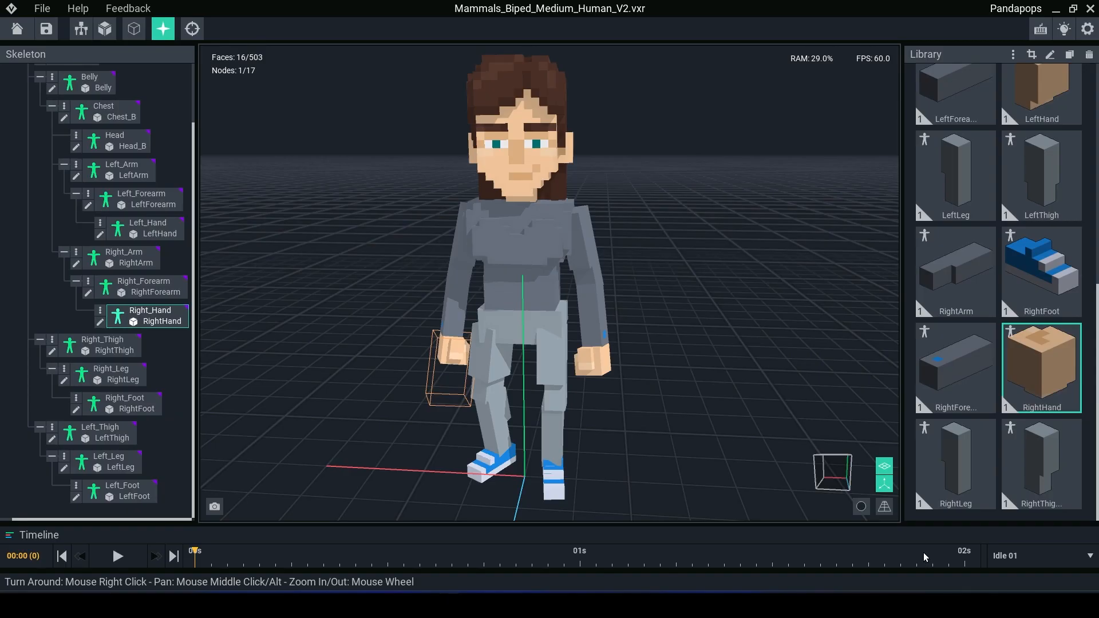
click(1036, 555)
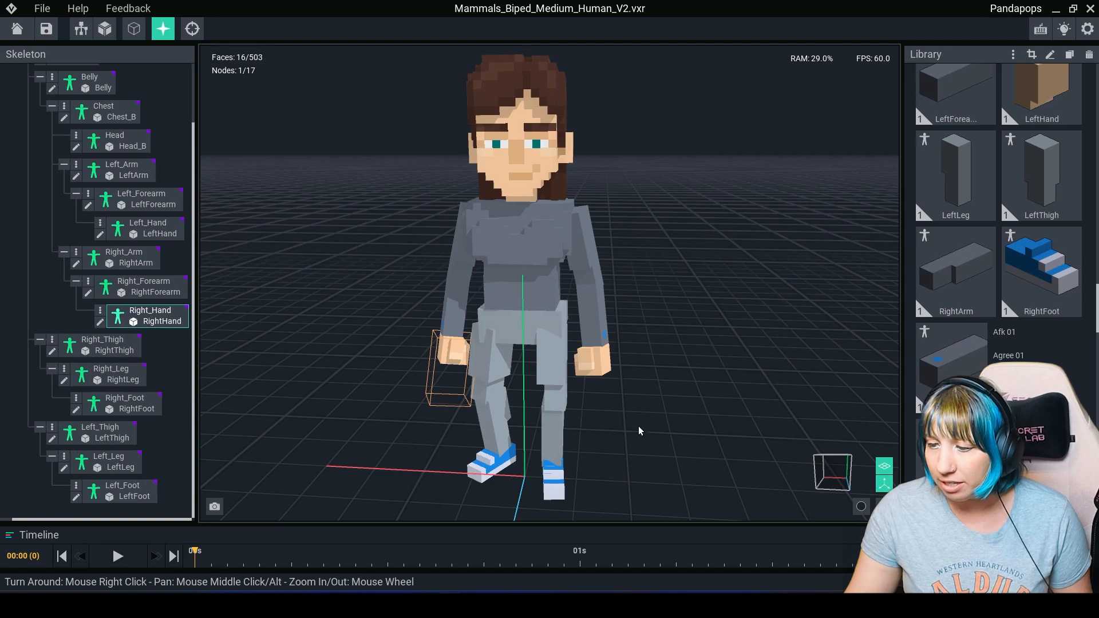
click(619, 431)
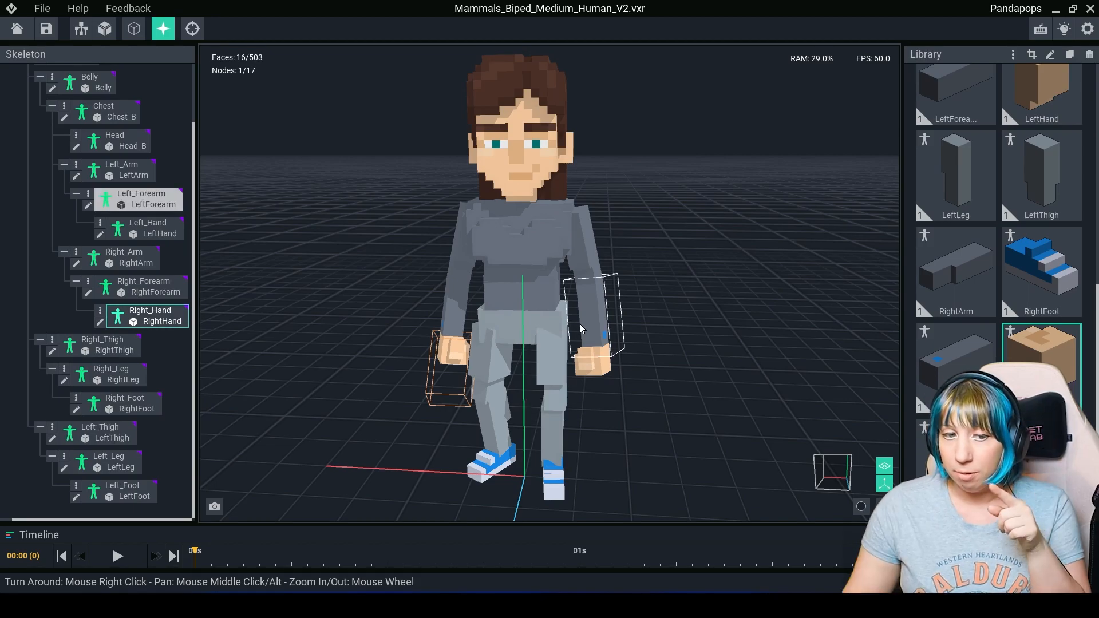
Step: Import the Head_B VXM model from the Show tats folder into the library
right_drag(559, 279, 559, 279)
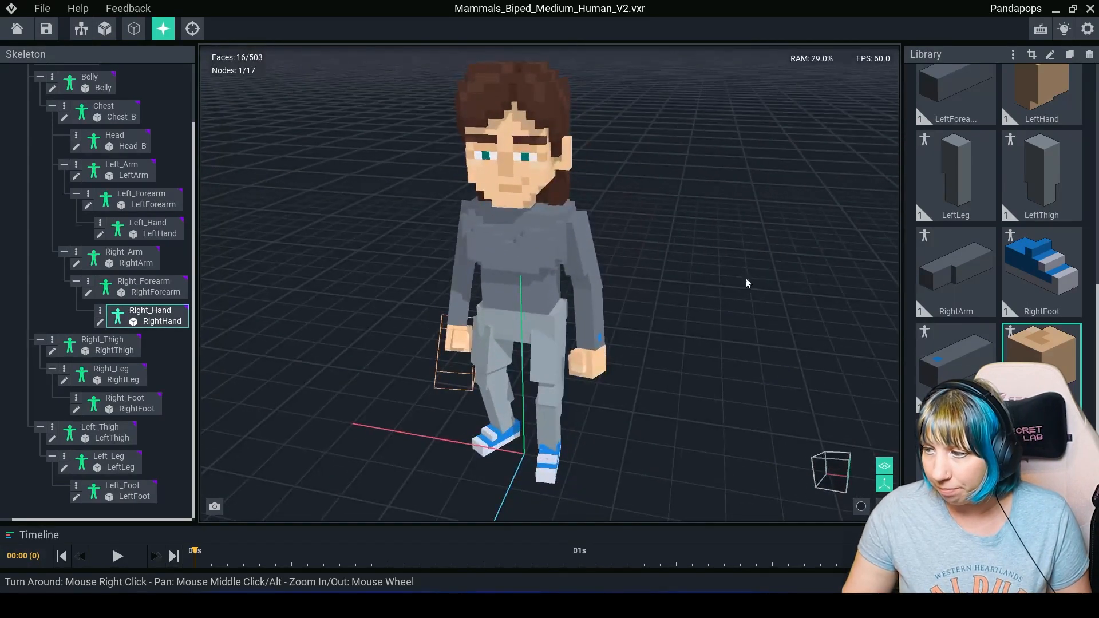
scroll(784, 306, up, 2)
right_drag(783, 307, 783, 307)
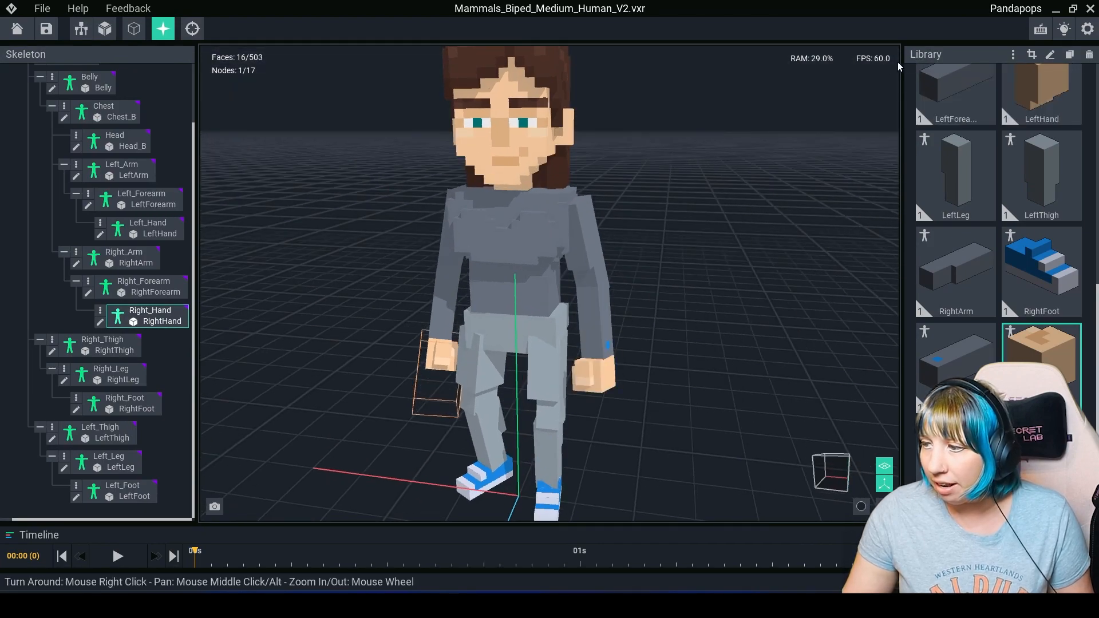
click(1013, 55)
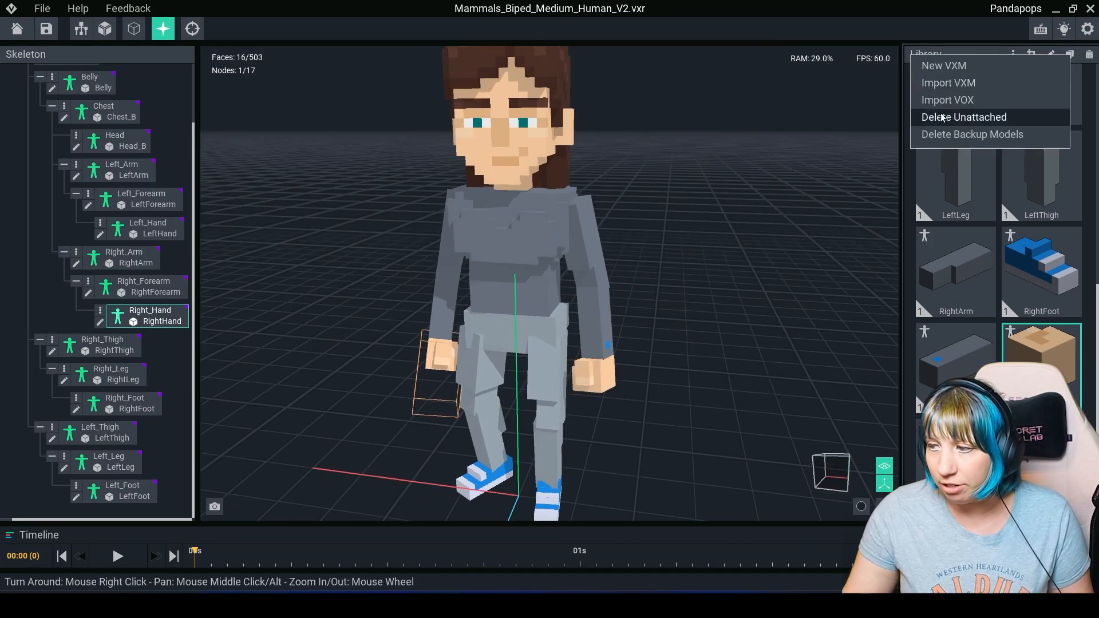
click(964, 84)
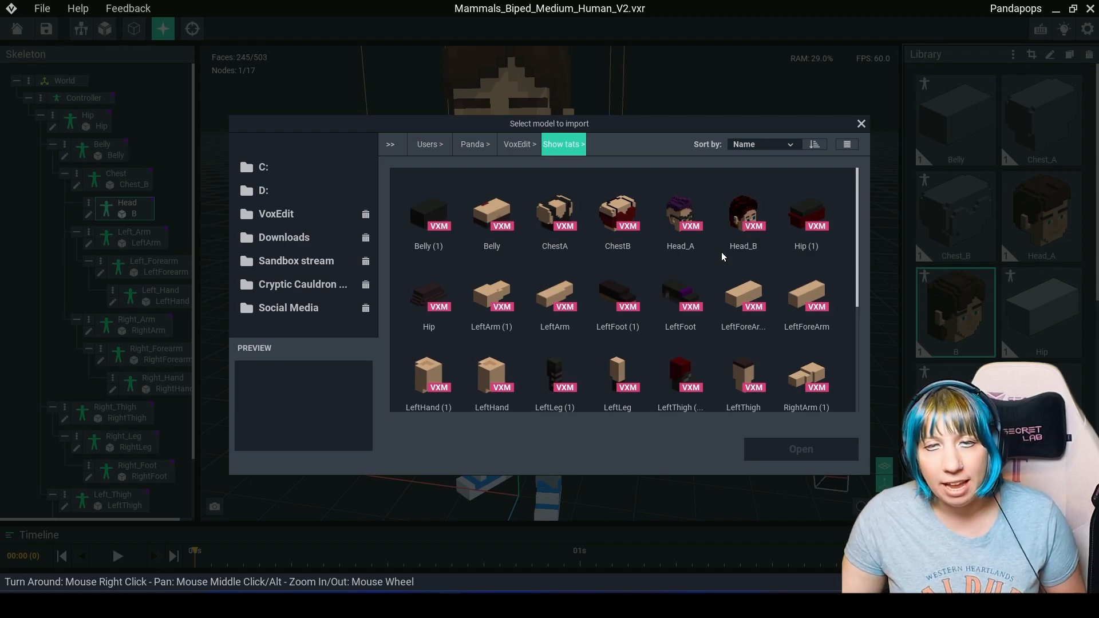
click(748, 222)
click(822, 461)
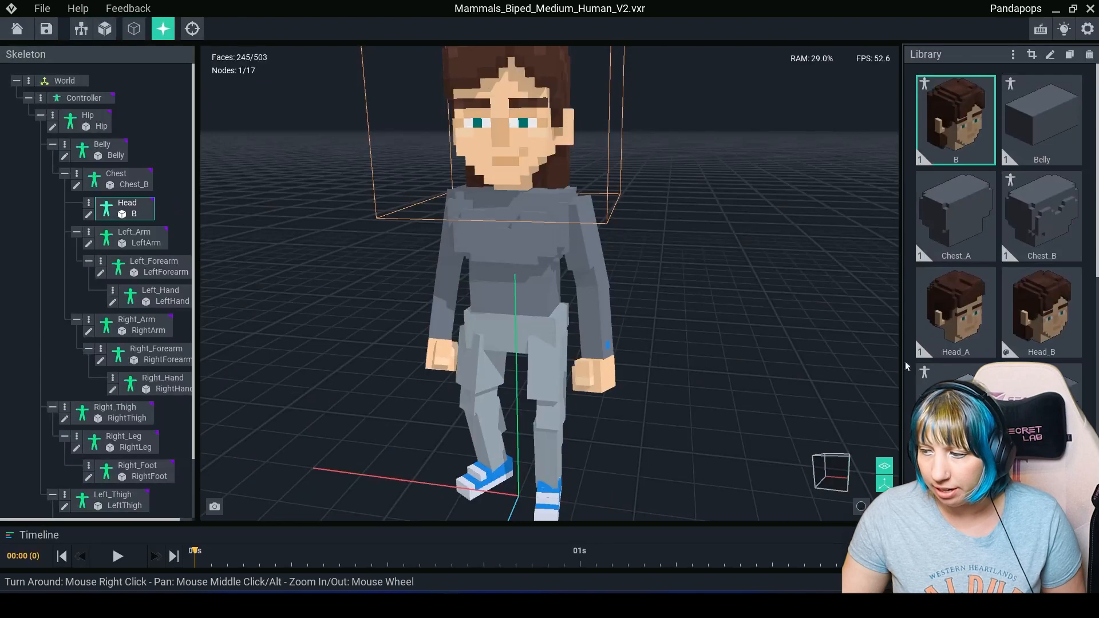
Step: Attach the imported Head_B model to the character's Head node
drag(1031, 309, 127, 208)
right_drag(621, 289, 559, 280)
drag(1043, 329, 508, 159)
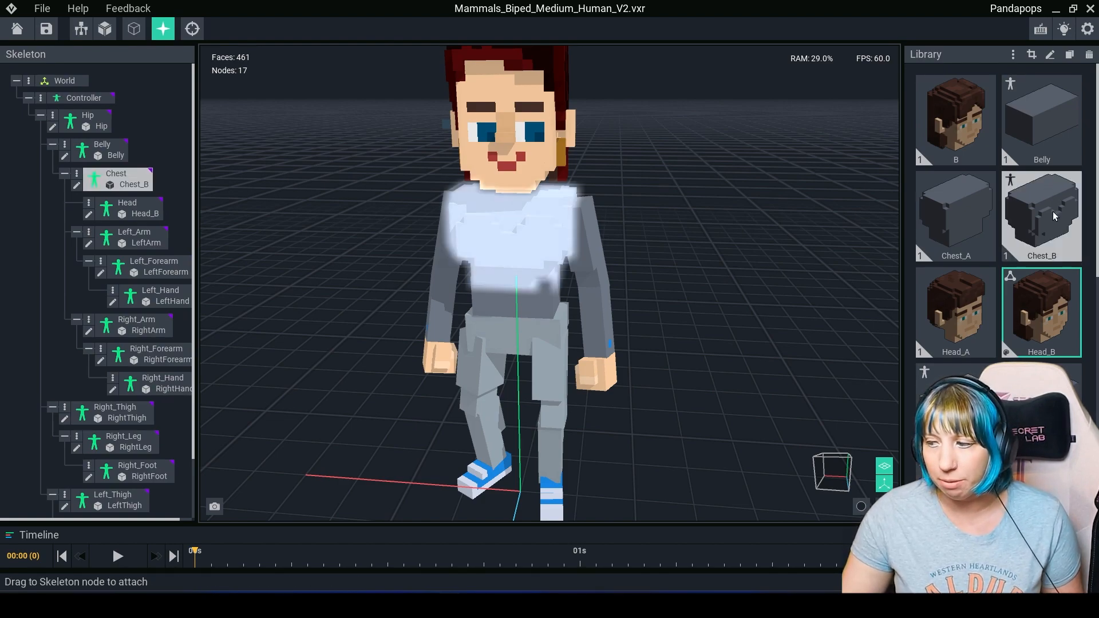
Step: Save the asset, return to the home screen, and reopen the Medium Human file from the recent files
click(47, 35)
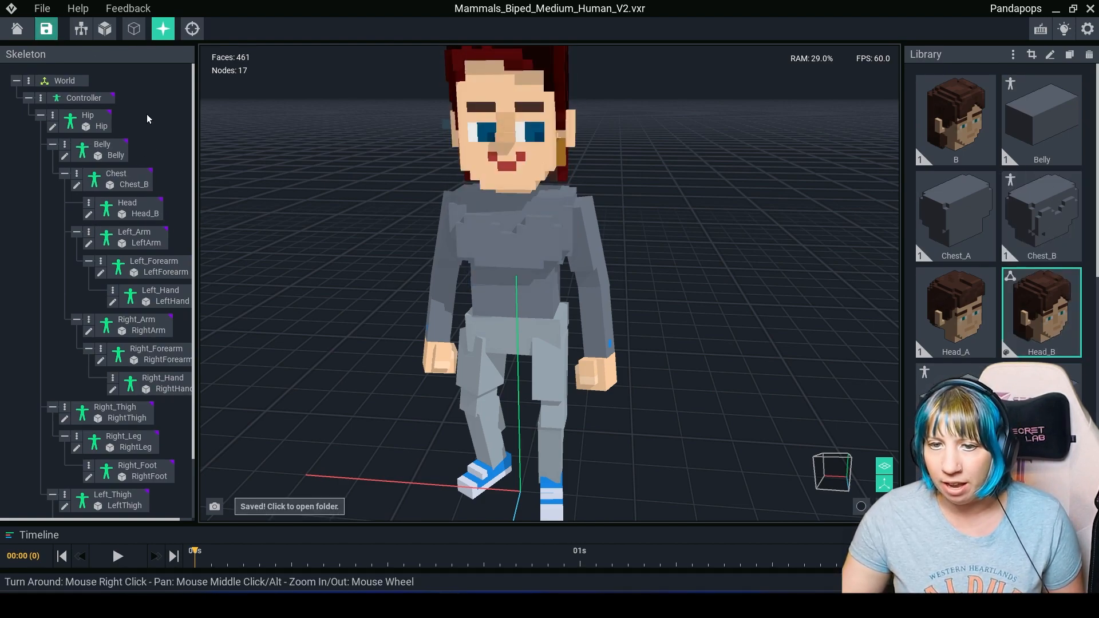
click(16, 28)
click(438, 221)
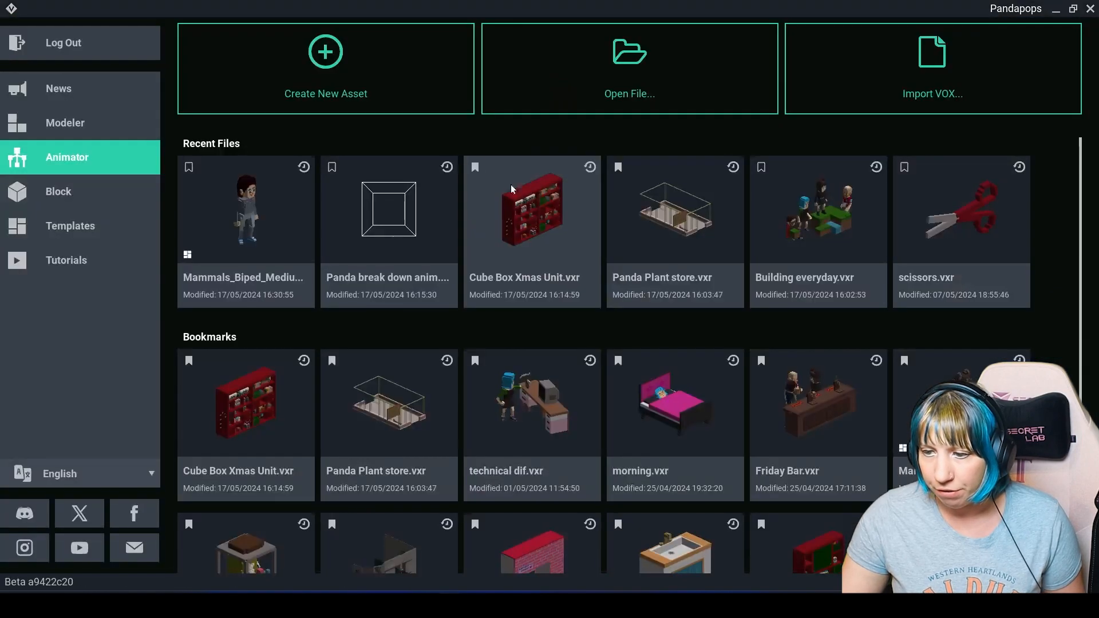
click(254, 258)
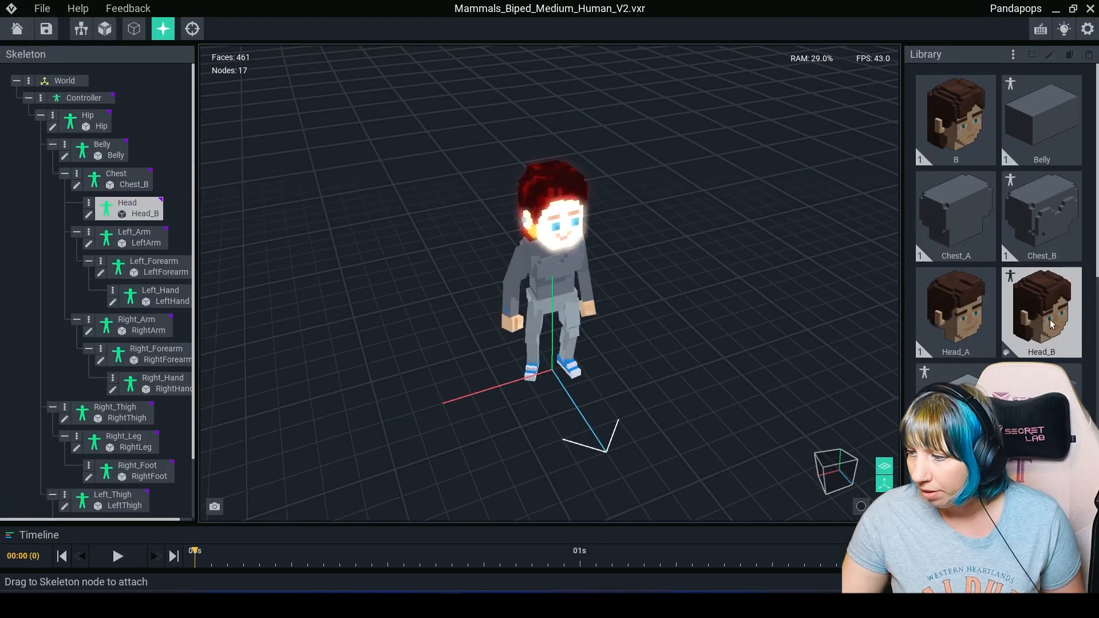
Step: Check the imported red-haired head on the character, and replace it with the brown-haired head model B from the library
right_drag(853, 321, 802, 289)
click(1022, 332)
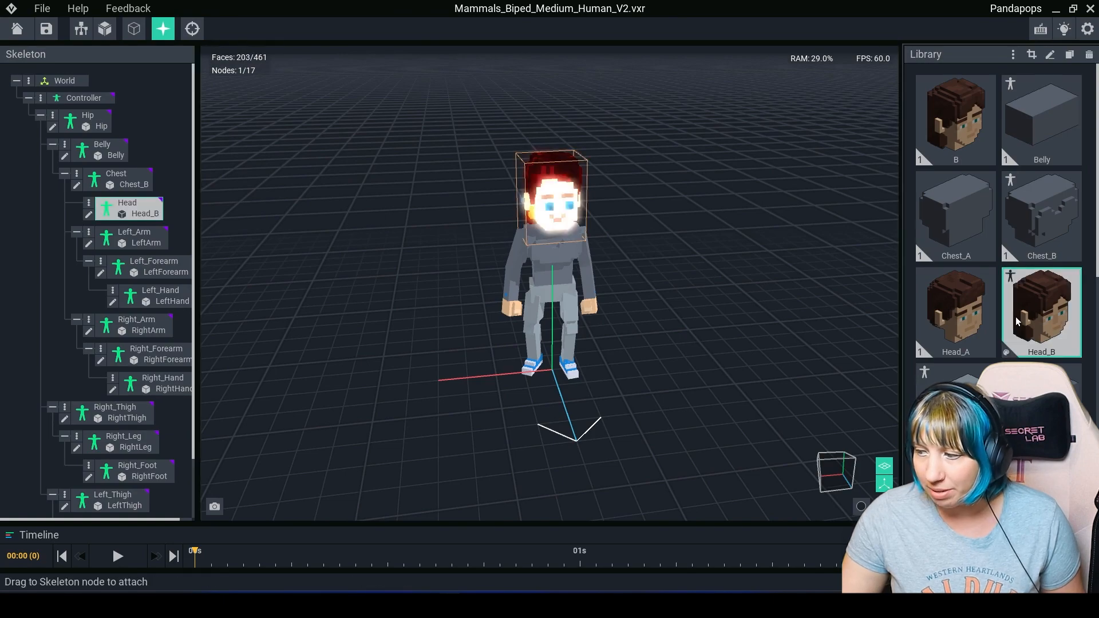
scroll(661, 287, up, 5)
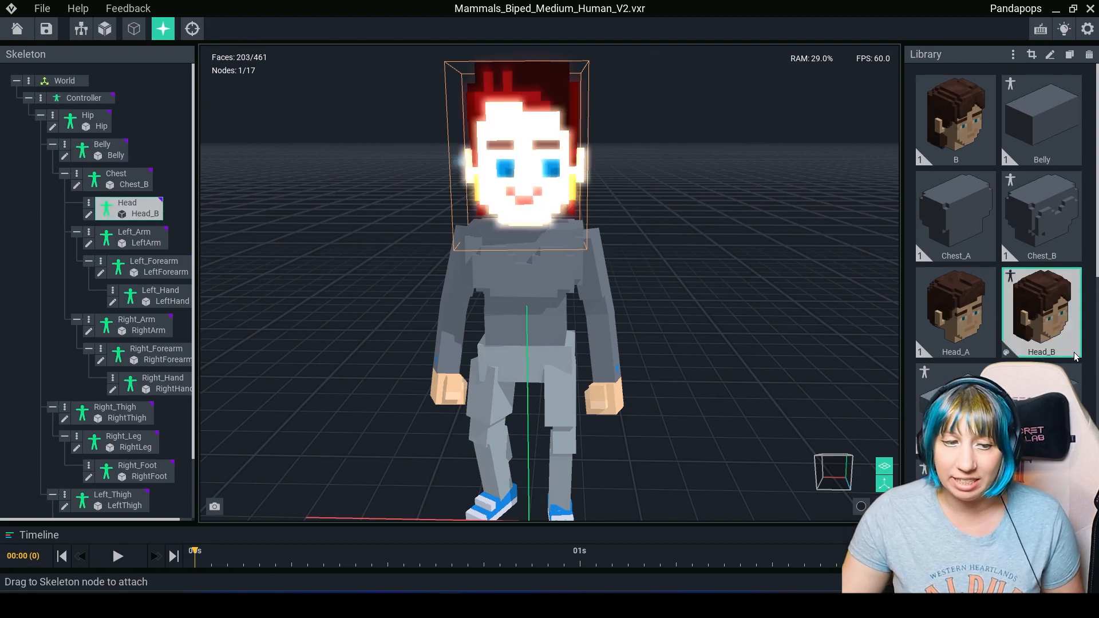
right_drag(697, 304, 915, 241)
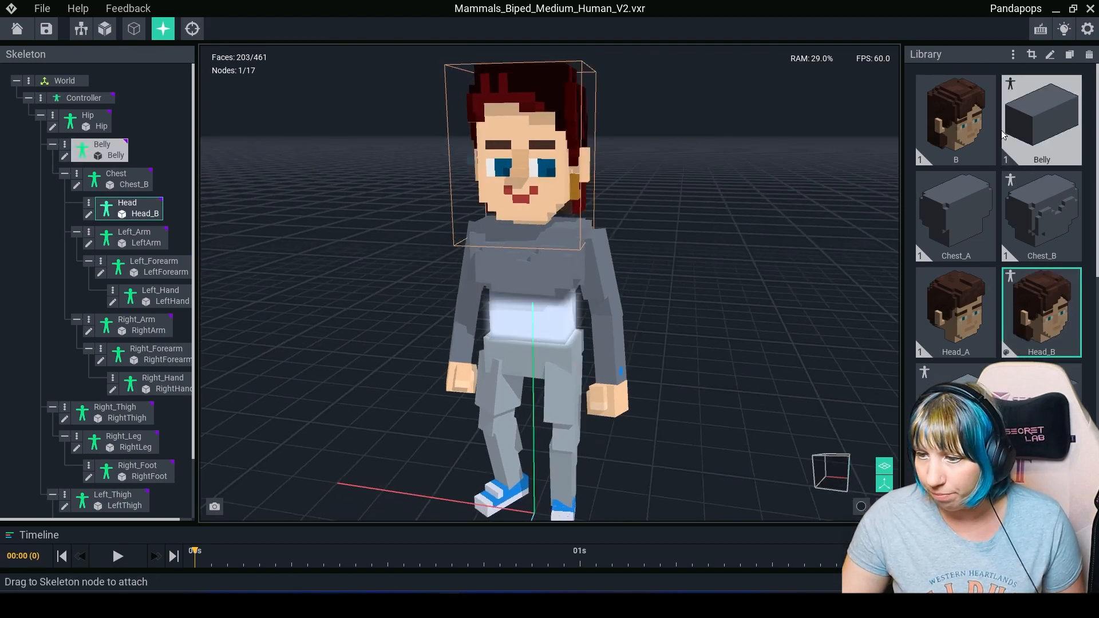
click(1012, 55)
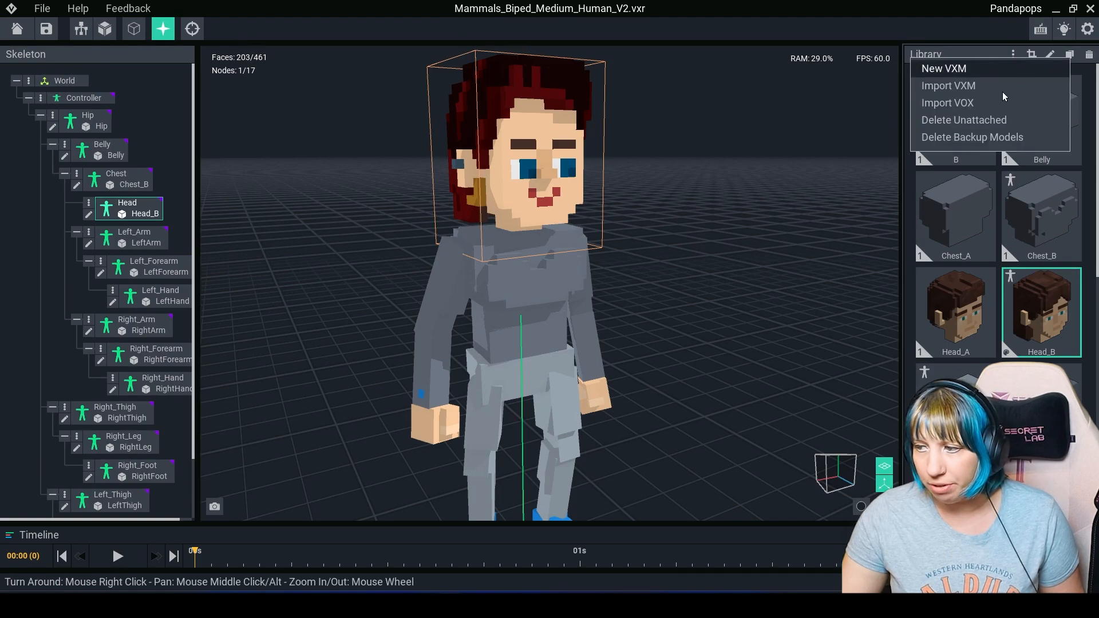
click(814, 140)
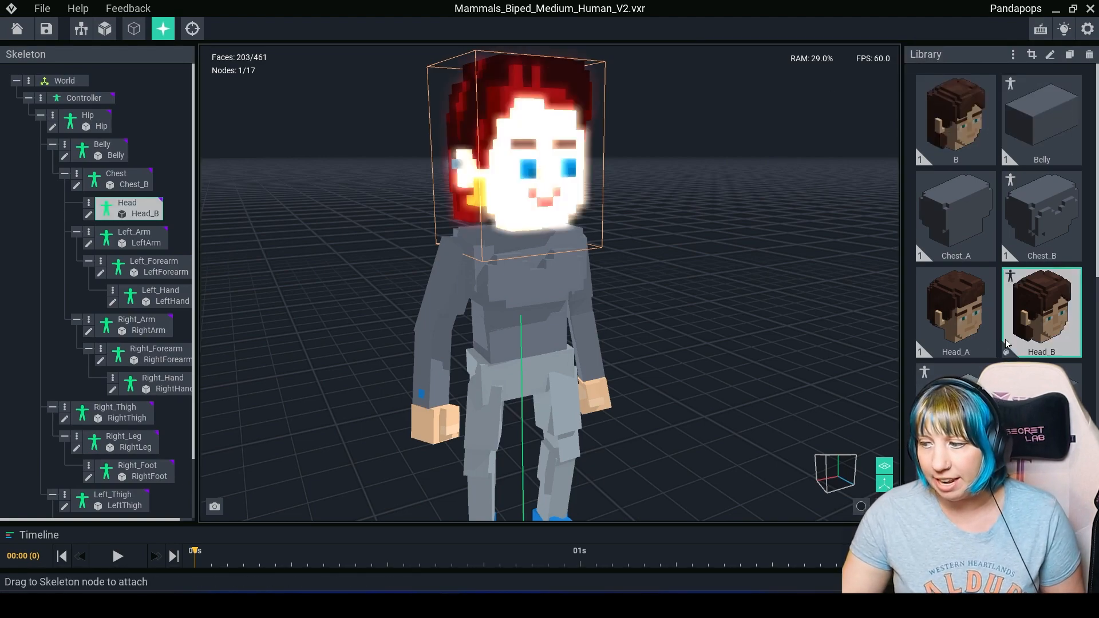
right_drag(581, 234, 566, 227)
drag(947, 135, 596, 191)
right_drag(596, 192, 578, 229)
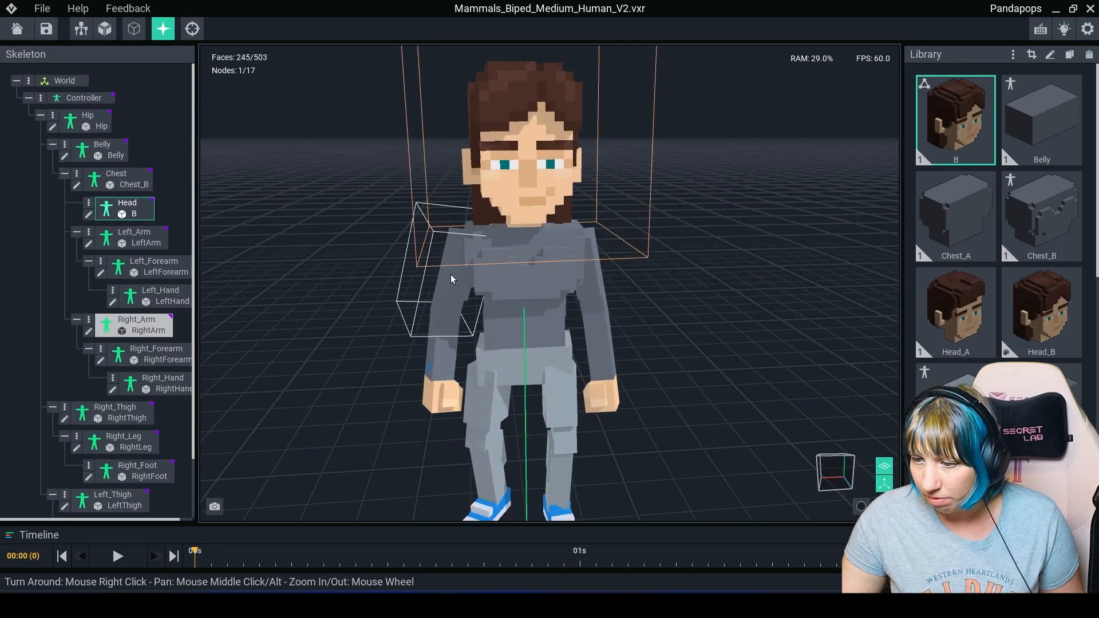
right_drag(507, 291, 511, 290)
right_drag(599, 332, 599, 332)
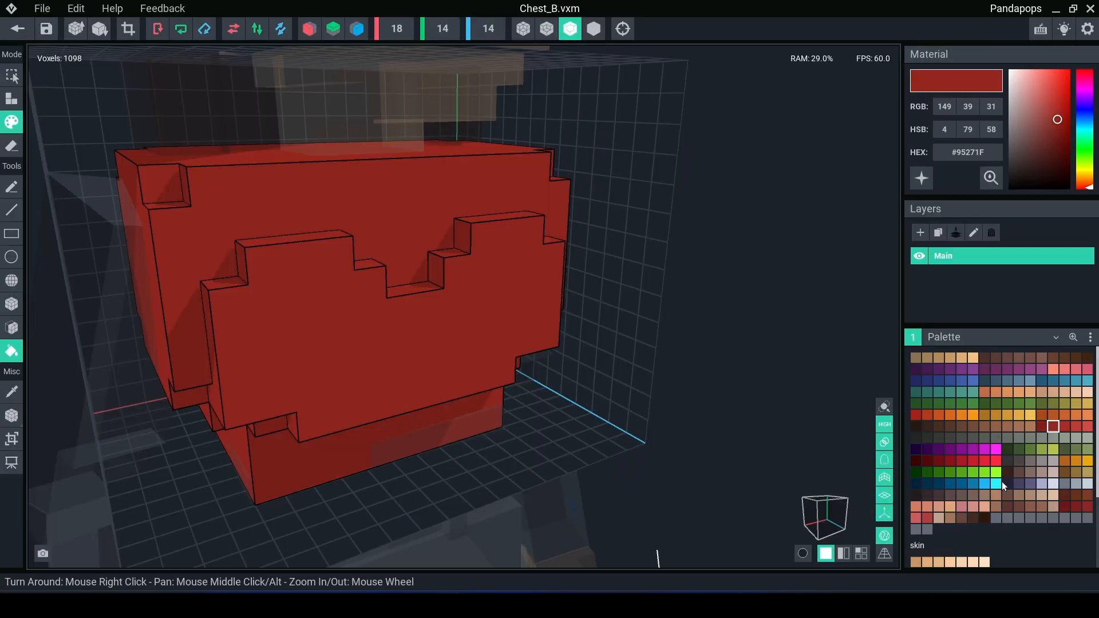
Step: Paint a stepped off-white (#E3E8F0) collar on the front of Chest_B using the box tool with X-axis mirroring
click(1030, 518)
right_drag(657, 556, 658, 557)
click(11, 304)
click(310, 29)
drag(298, 132, 372, 182)
drag(342, 213, 368, 232)
mouse_move(368, 235)
right_down()
mouse_move(247, 231)
mouse_move(246, 183)
right_up()
drag(247, 183, 255, 152)
right_drag(255, 152, 255, 132)
Step: Paint darker red trim near the collar and a vertical darker red strip down the middle of the chest
click(1042, 427)
drag(252, 182, 238, 164)
mouse_move(239, 164)
right_down()
mouse_move(231, 178)
mouse_move(273, 206)
right_up()
drag(387, 280, 390, 424)
Step: Paint three dark grey buttons one below another down the centre of the chest
click(1008, 461)
mouse_move(390, 424)
right_down()
mouse_move(439, 347)
mouse_move(387, 221)
right_up()
click(411, 312)
click(411, 365)
click(411, 402)
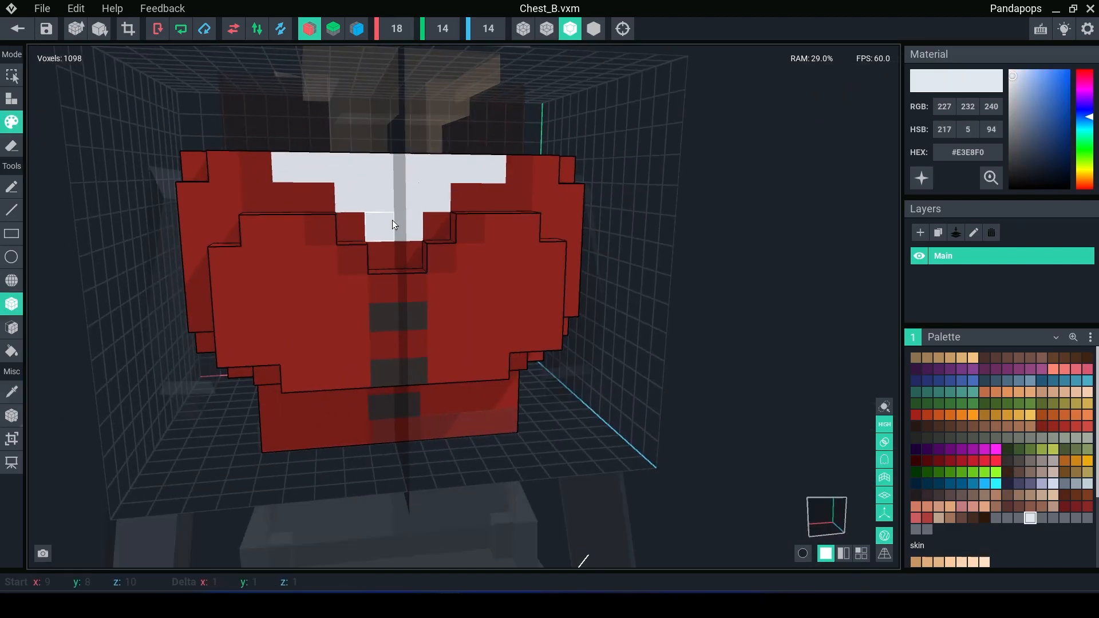
Step: Paint the front face at the character's waist dark grey (#2D2F2B) and add a small accent in the button colour at its centre
scroll(534, 314, down, 5)
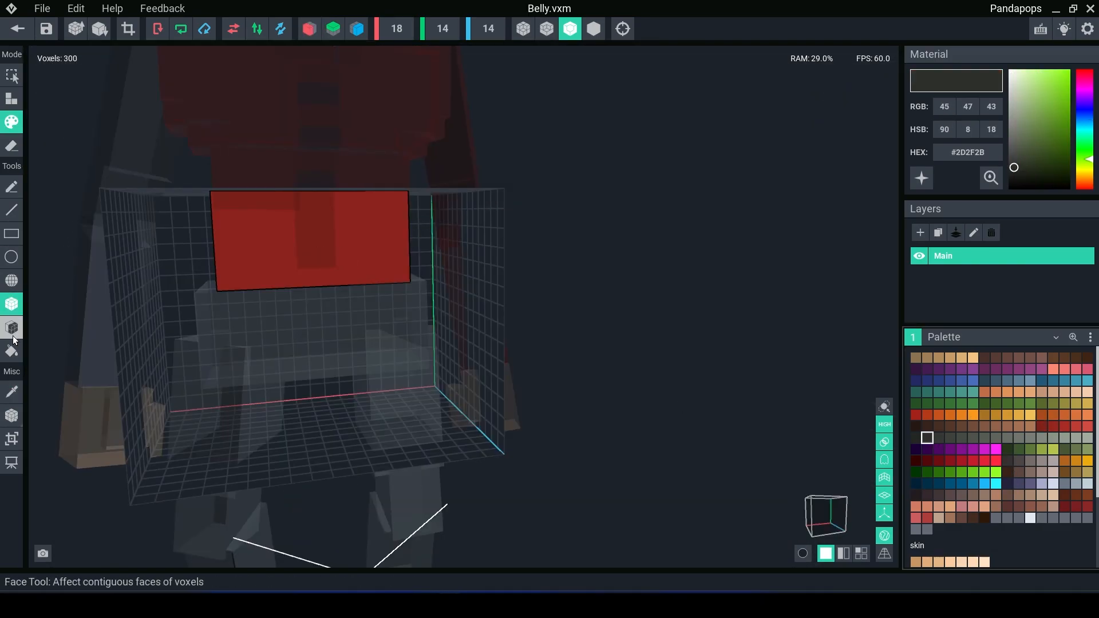
click(11, 328)
click(300, 345)
click(1008, 461)
click(11, 304)
click(304, 295)
mouse_move(325, 340)
right_down()
mouse_move(324, 329)
mouse_move(316, 340)
right_up()
click(18, 29)
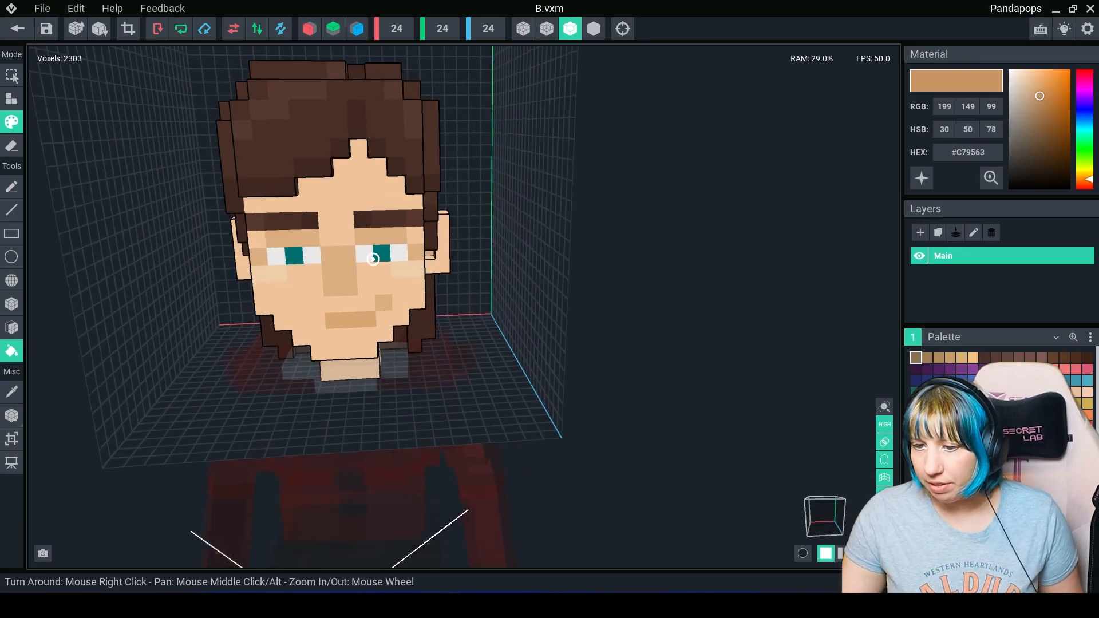
Step: Build dark (#231B1D) glasses frames in front of the head's eyes using the box tool with X-axis mirroring
right_drag(373, 259, 389, 284)
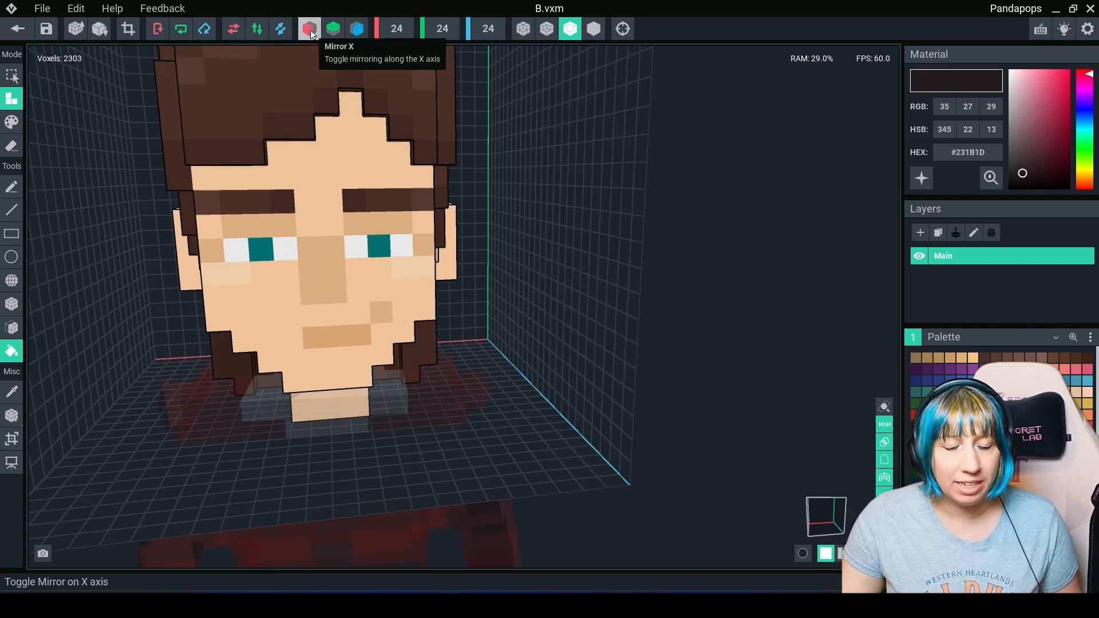
click(310, 30)
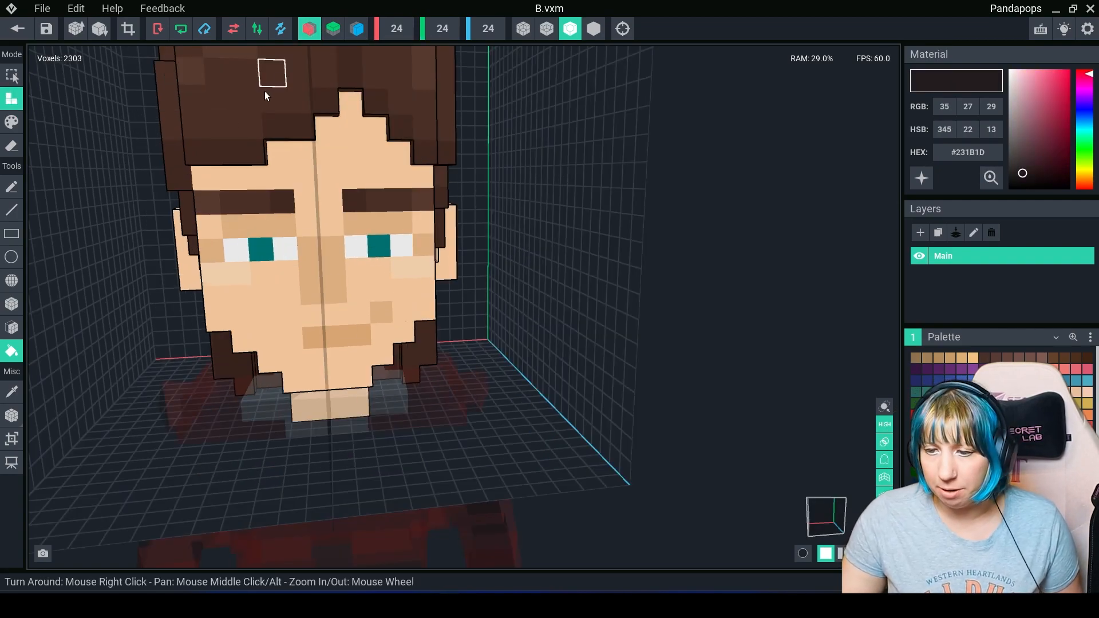
click(11, 304)
right_drag(272, 274, 281, 274)
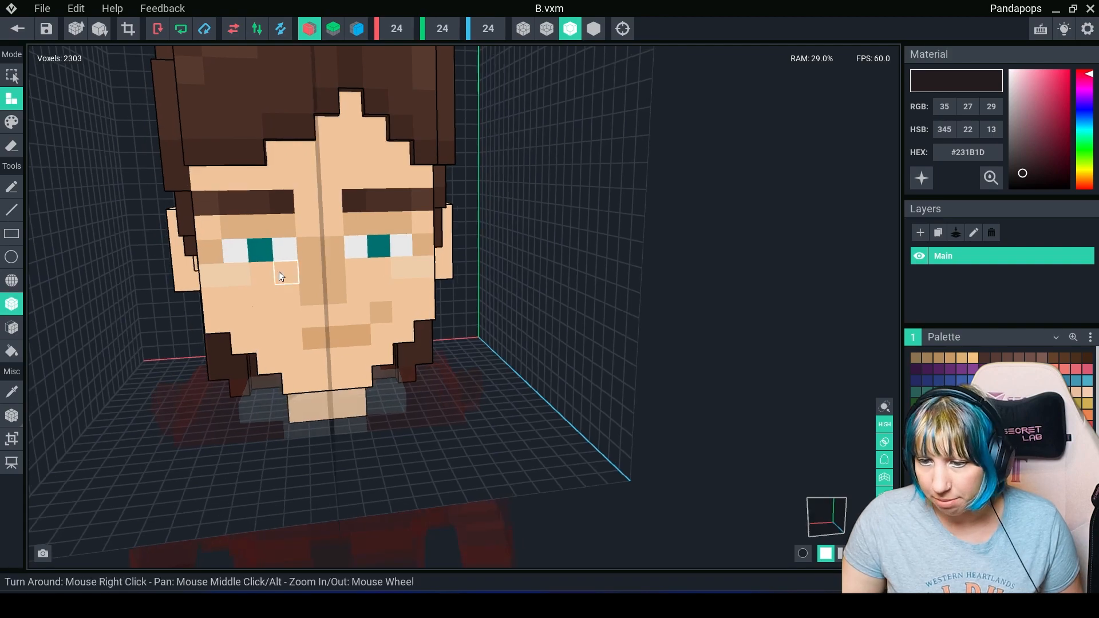
drag(280, 230, 268, 246)
right_drag(305, 256, 276, 276)
mouse_move(276, 276)
mouse_down()
mouse_move(239, 277)
mouse_move(209, 245)
mouse_up()
mouse_move(208, 245)
right_down()
mouse_move(262, 241)
mouse_move(387, 275)
right_up()
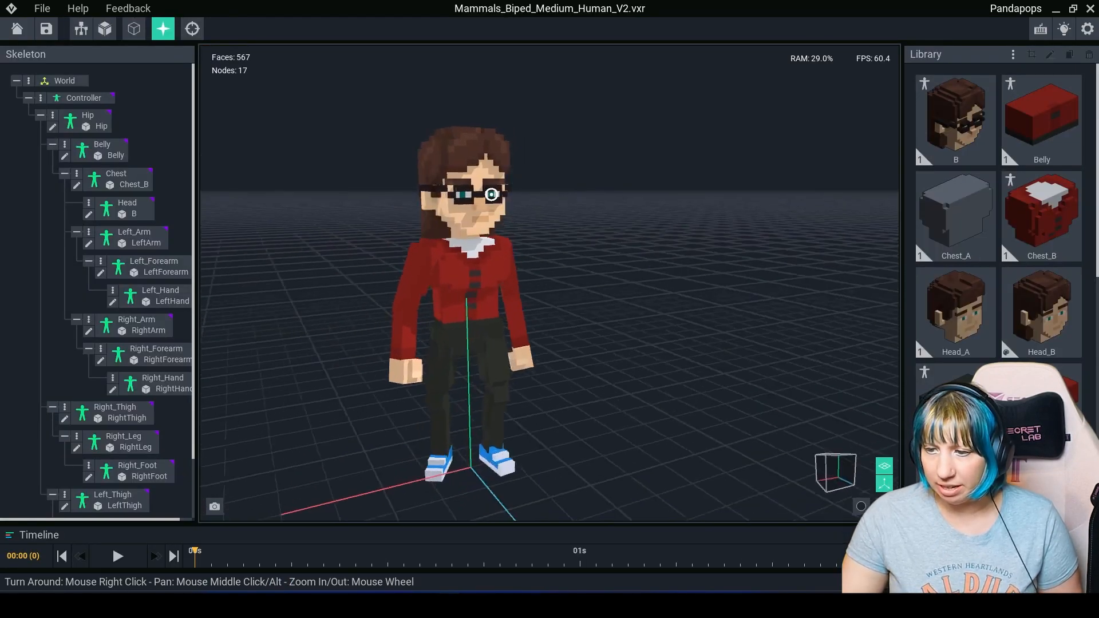
Step: Open the character's LeftHand model from the rig for voxel editing
right_drag(491, 194, 616, 334)
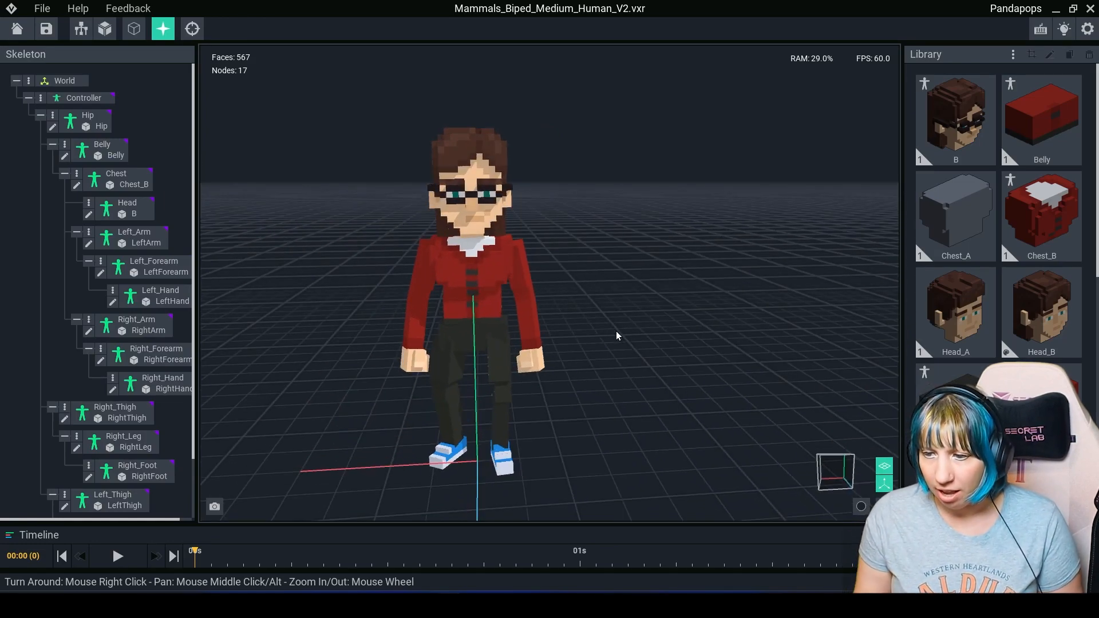
right_drag(445, 224, 450, 294)
scroll(468, 223, up, 6)
scroll(469, 222, down, 6)
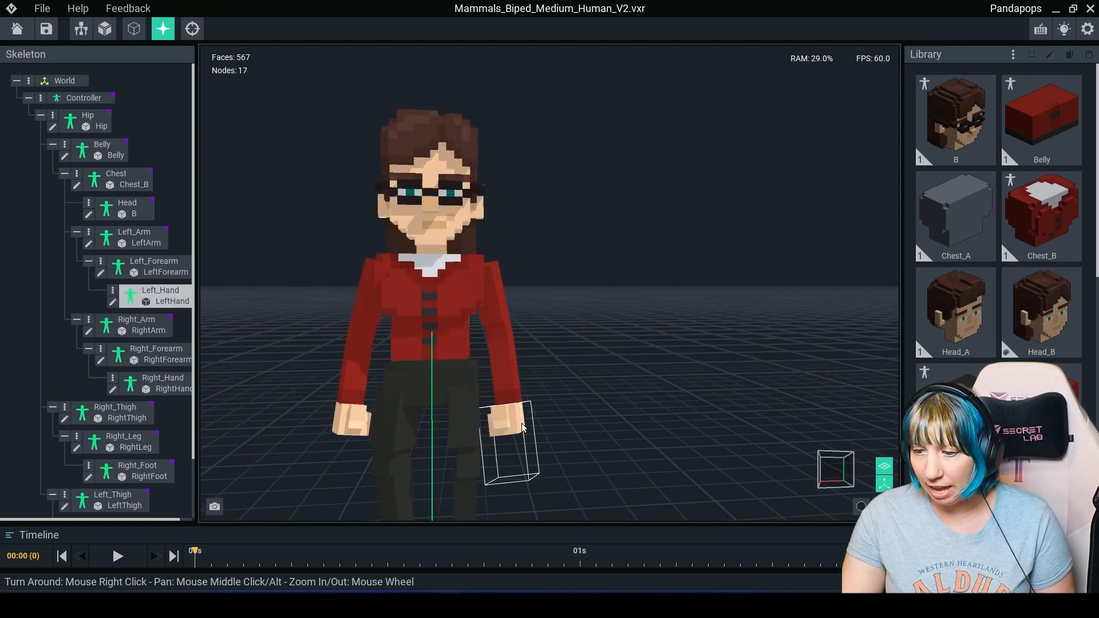
right_drag(514, 427, 509, 428)
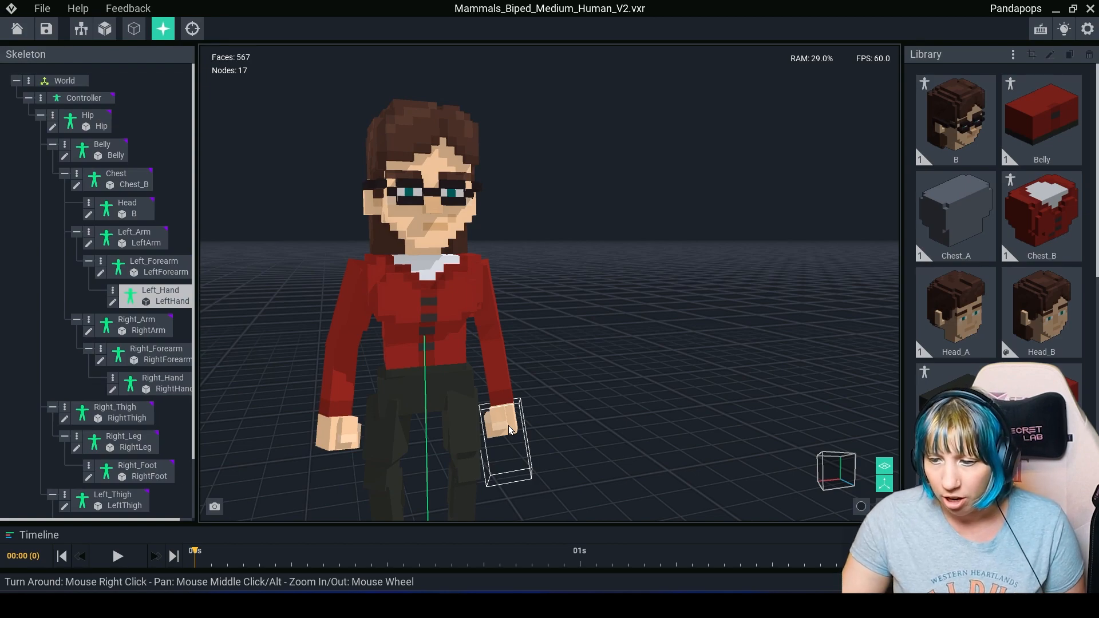
double_click(508, 425)
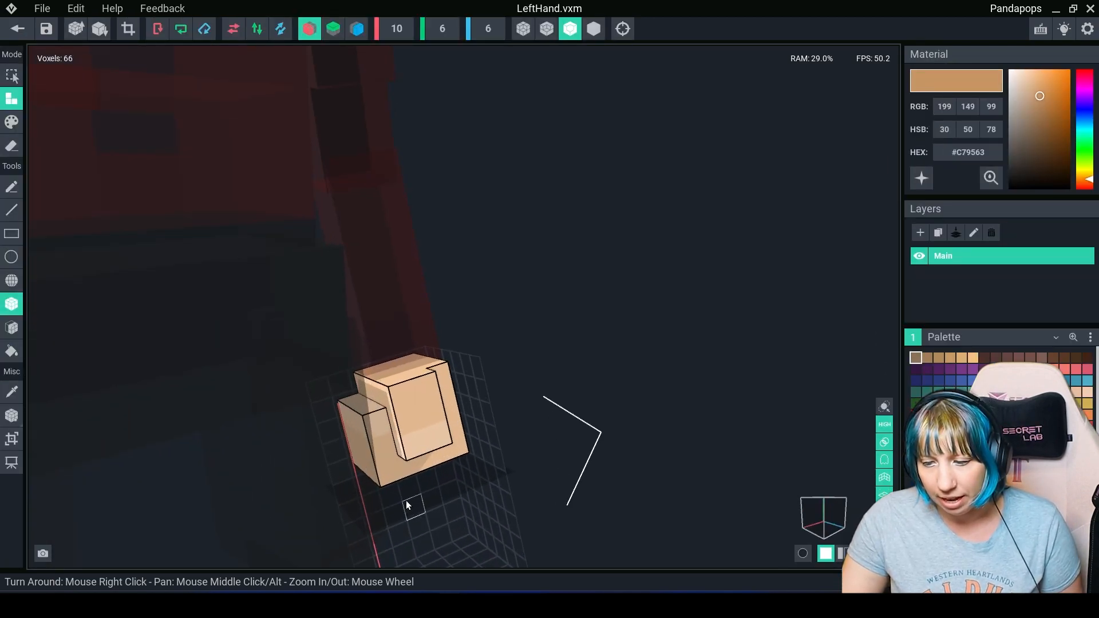
Step: Turn off X-axis mirroring for the left hand model
right_drag(406, 500, 409, 526)
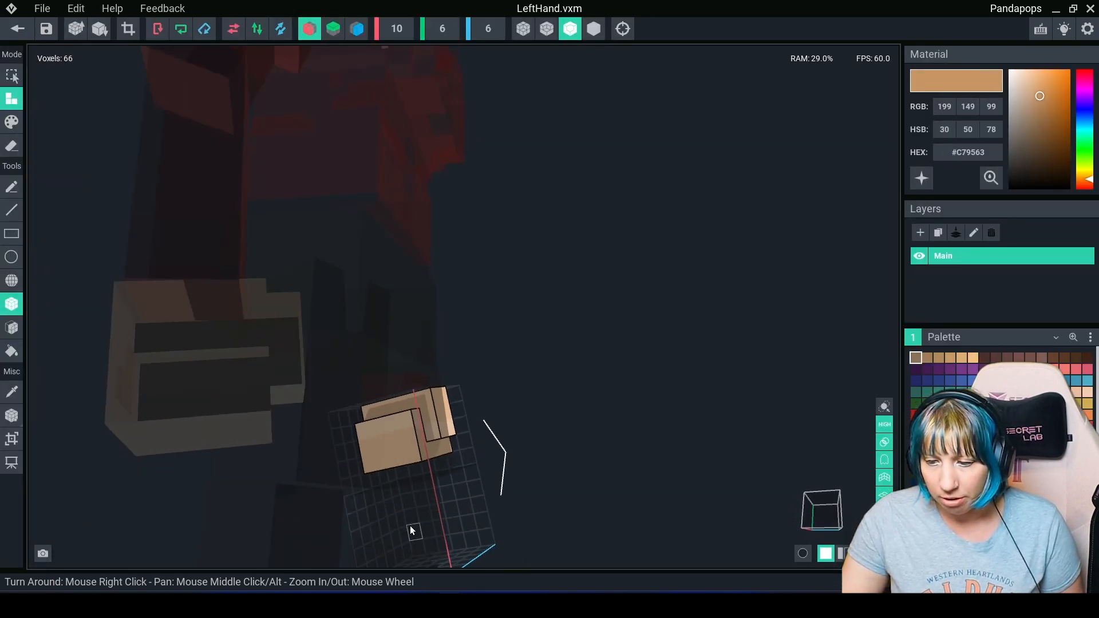
scroll(410, 525, down, 3)
click(884, 406)
click(884, 406)
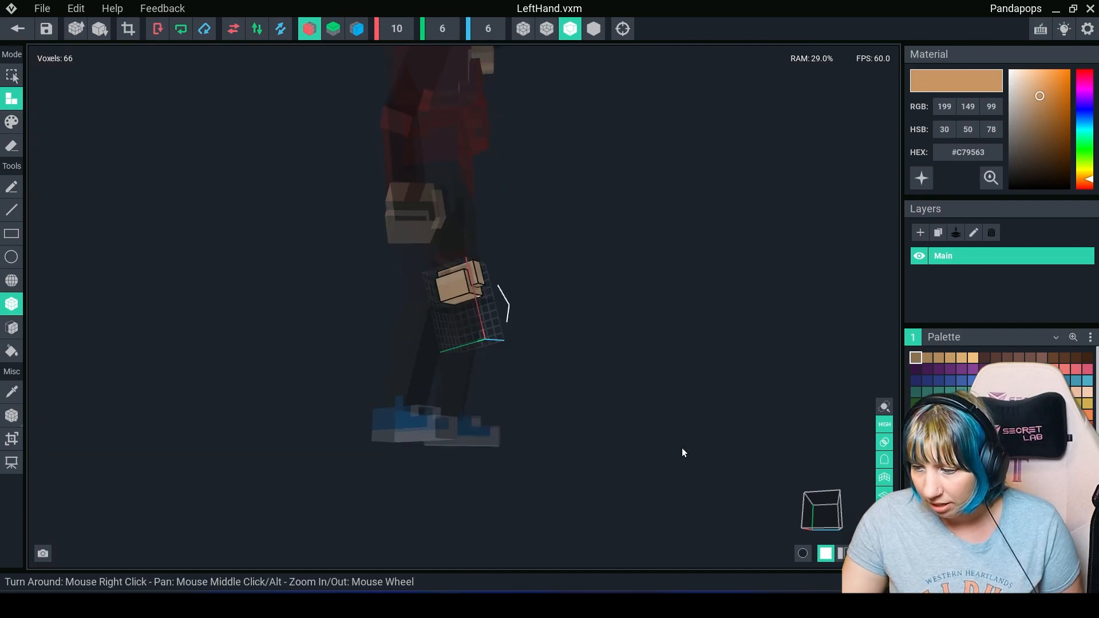
scroll(463, 307, up, 6)
right_drag(464, 307, 406, 307)
click(308, 33)
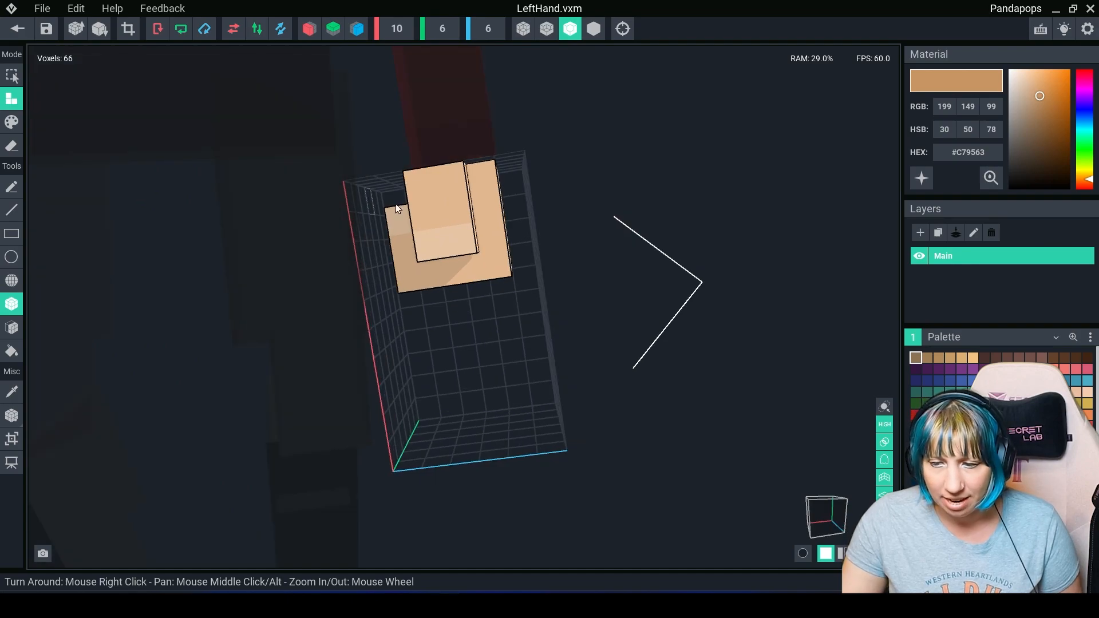
Step: Enlarge the left hand's editing volume to 16 × 12 × 14 voxels to make room around the hand
scroll(287, 397, up, 2)
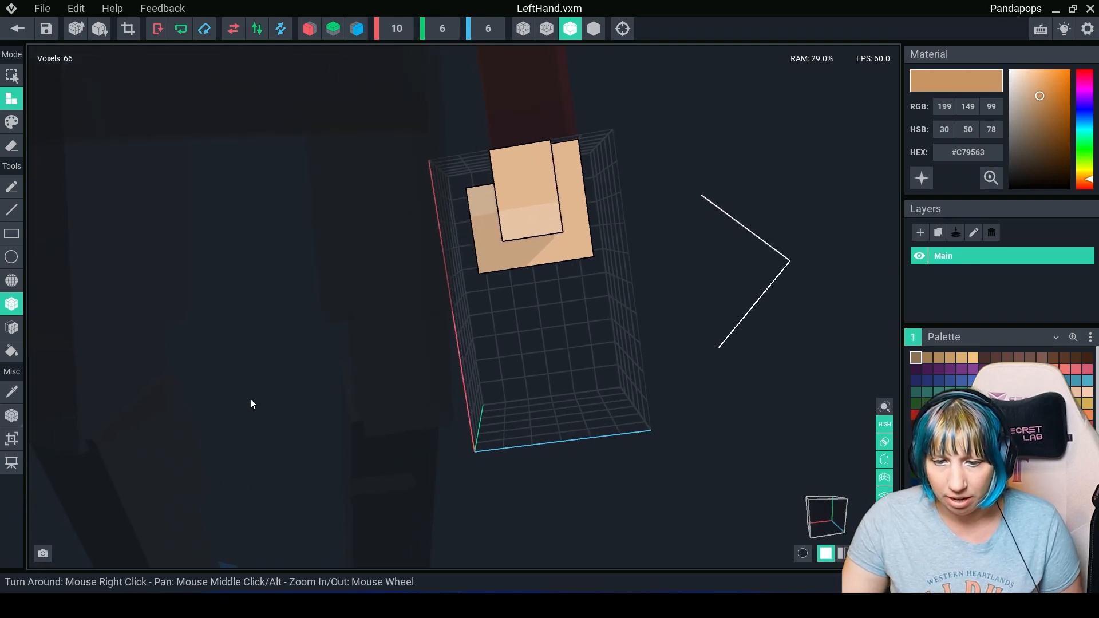
click(12, 439)
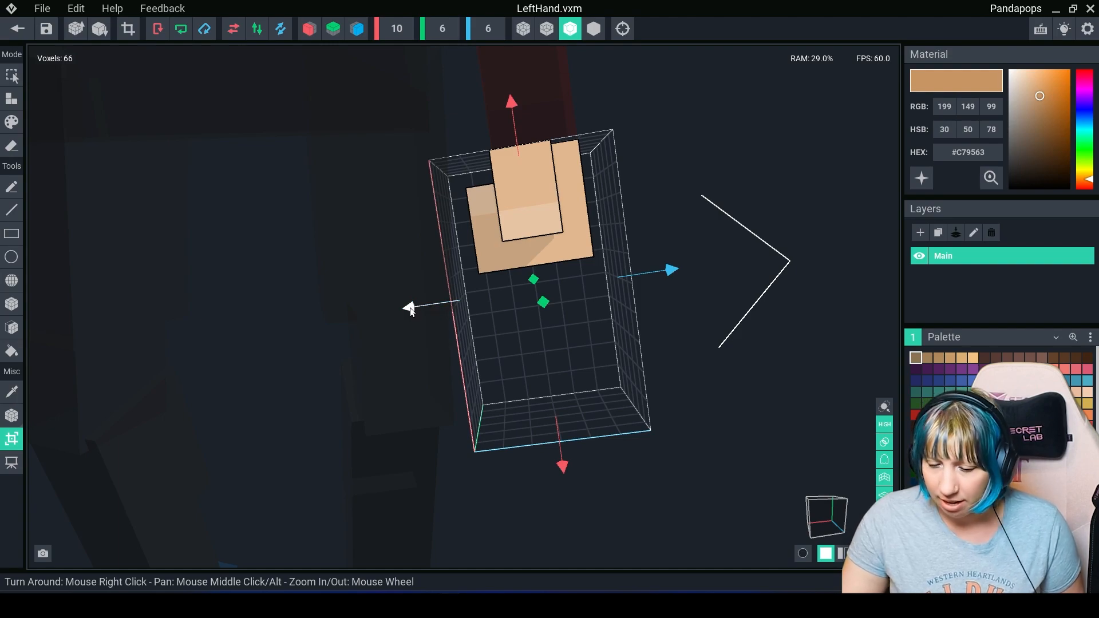
drag(411, 307, 216, 338)
right_drag(504, 292, 596, 275)
drag(670, 280, 857, 278)
key(Return)
Step: Erase the curled finger blocks on the inner side of the left hand with the box tool
right_drag(602, 337, 540, 290)
right_drag(527, 464, 527, 463)
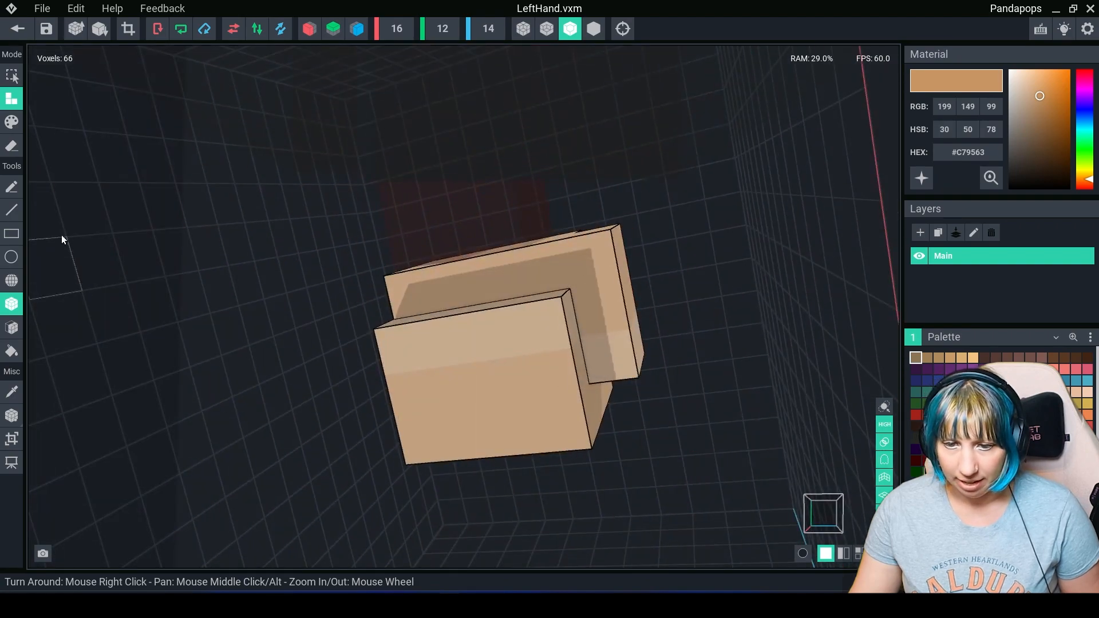
click(11, 146)
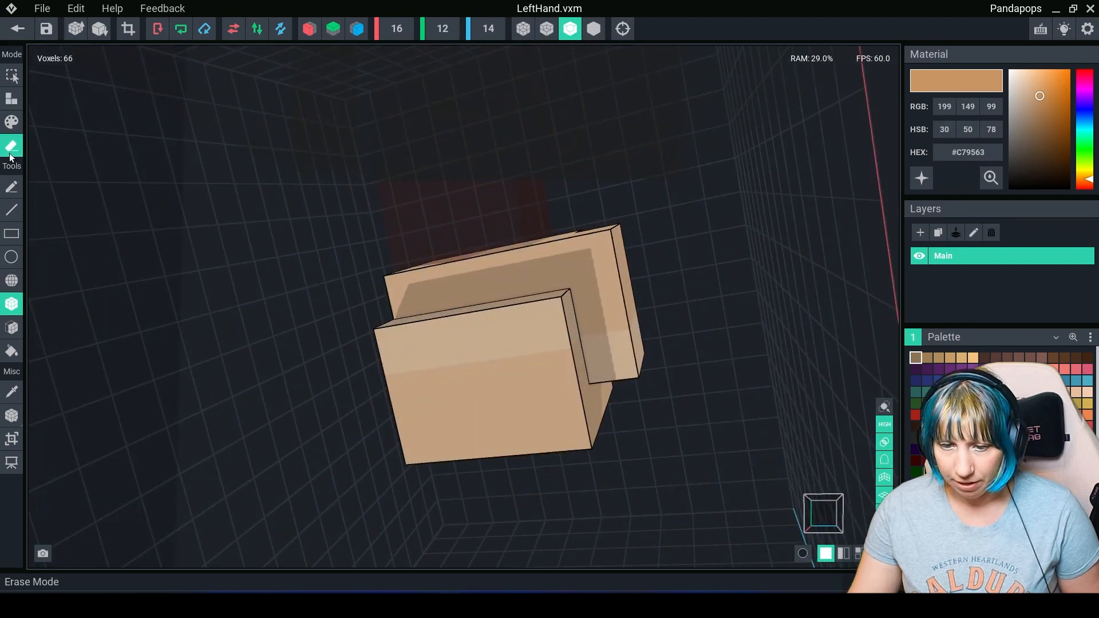
drag(407, 359, 569, 434)
right_drag(525, 464, 525, 464)
mouse_move(547, 304)
mouse_down()
mouse_move(444, 409)
mouse_move(474, 404)
mouse_up()
right_drag(523, 461, 523, 462)
drag(545, 331, 545, 330)
right_drag(522, 462, 523, 464)
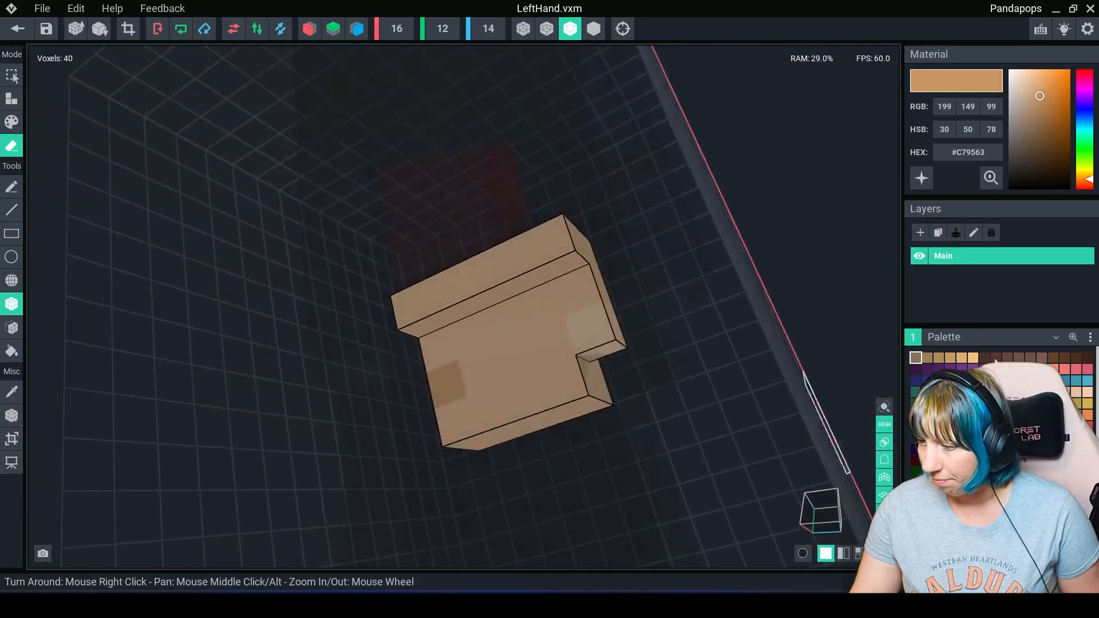
Step: Attach a brown (#583823) rectangular slab against the inner side of the hand as the book's cover
click(1058, 359)
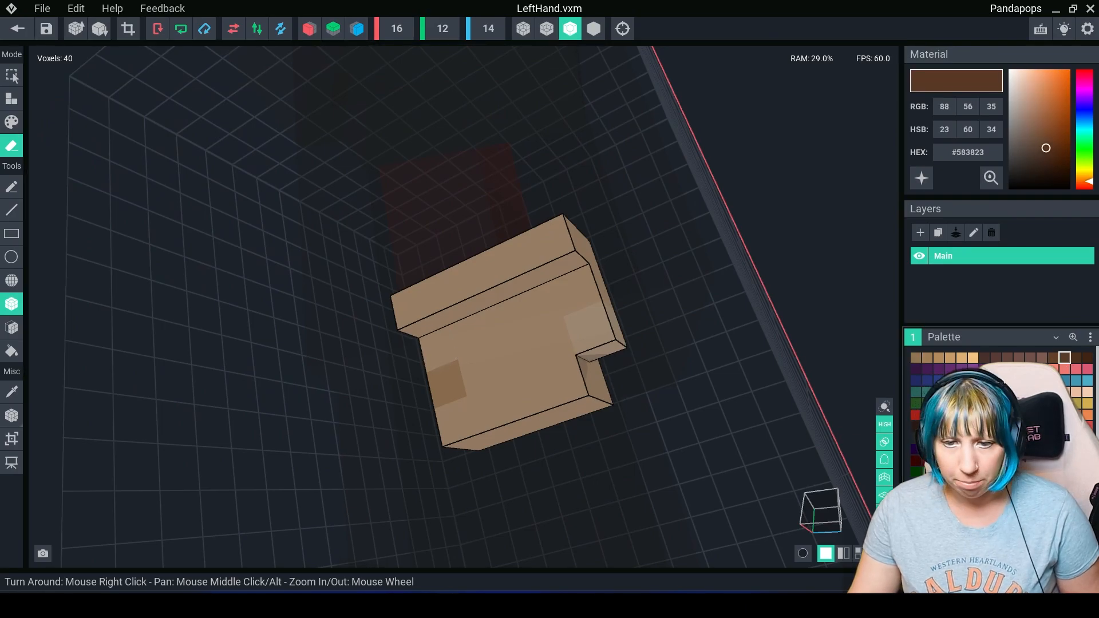
click(11, 98)
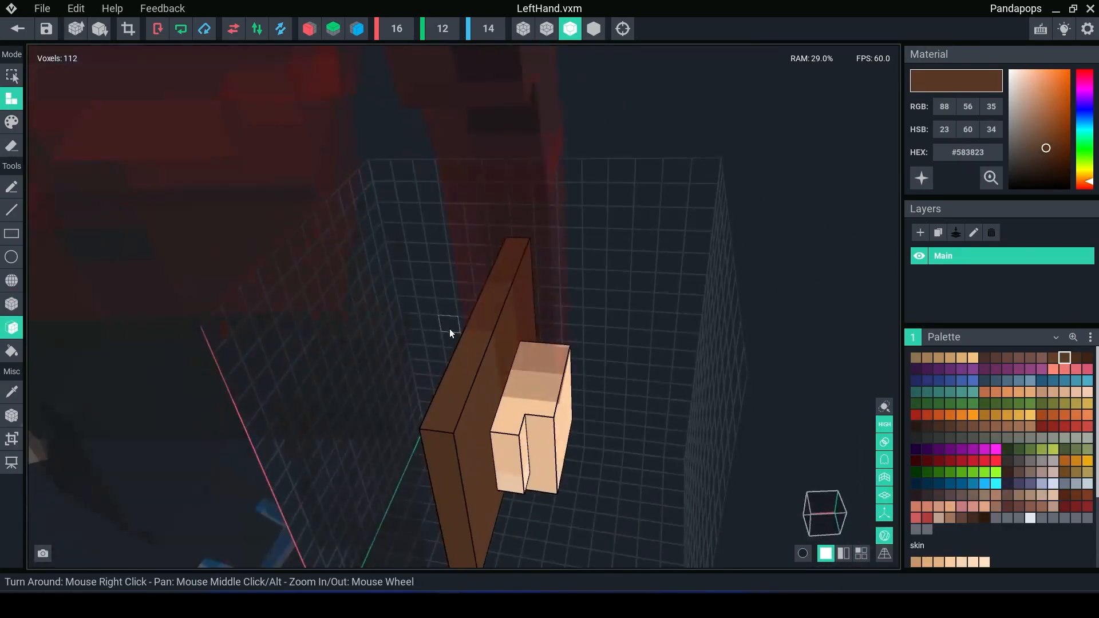
right_drag(508, 461, 512, 465)
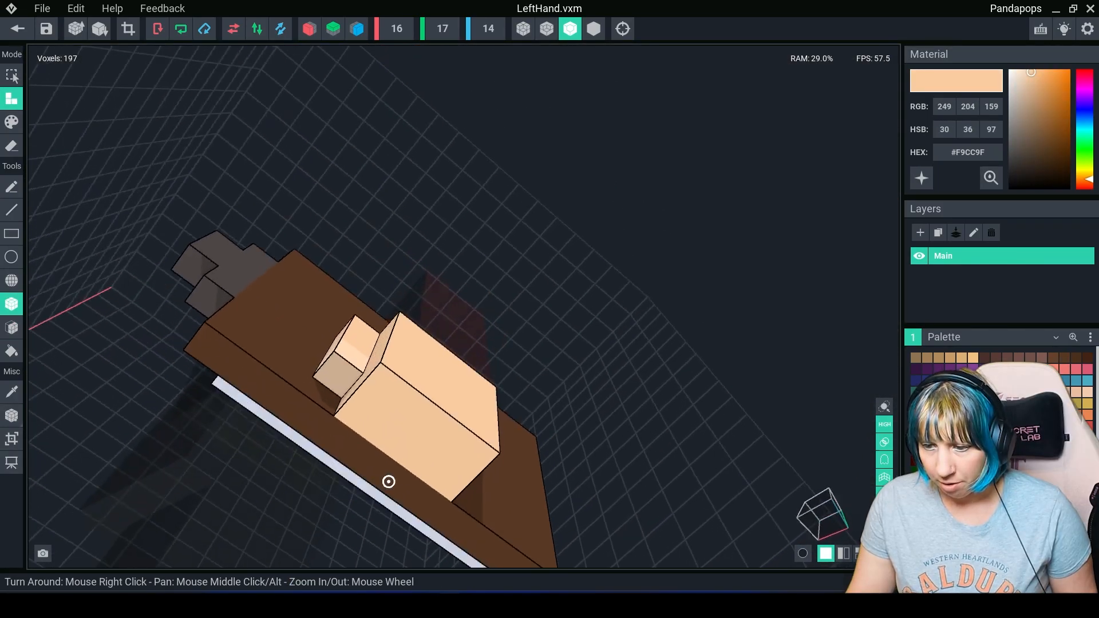
Step: Add a skin-coloured (#F9CC9F) block of fingers wrapping under the book's lower edge
right_drag(387, 481, 387, 482)
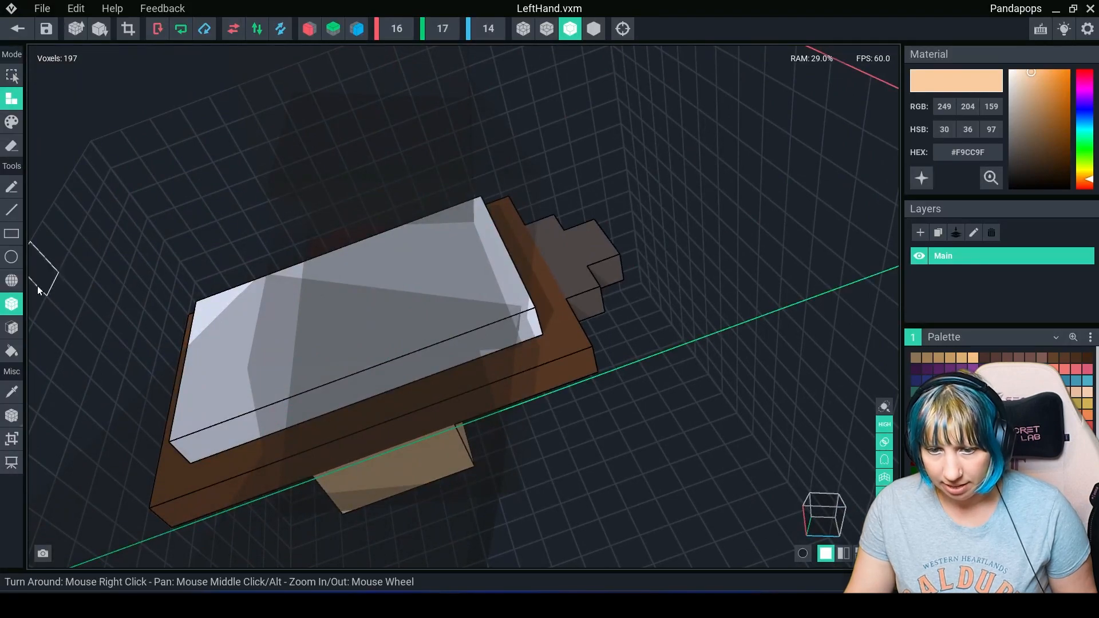
right_drag(396, 410, 398, 424)
drag(332, 437, 431, 411)
right_drag(385, 481, 388, 482)
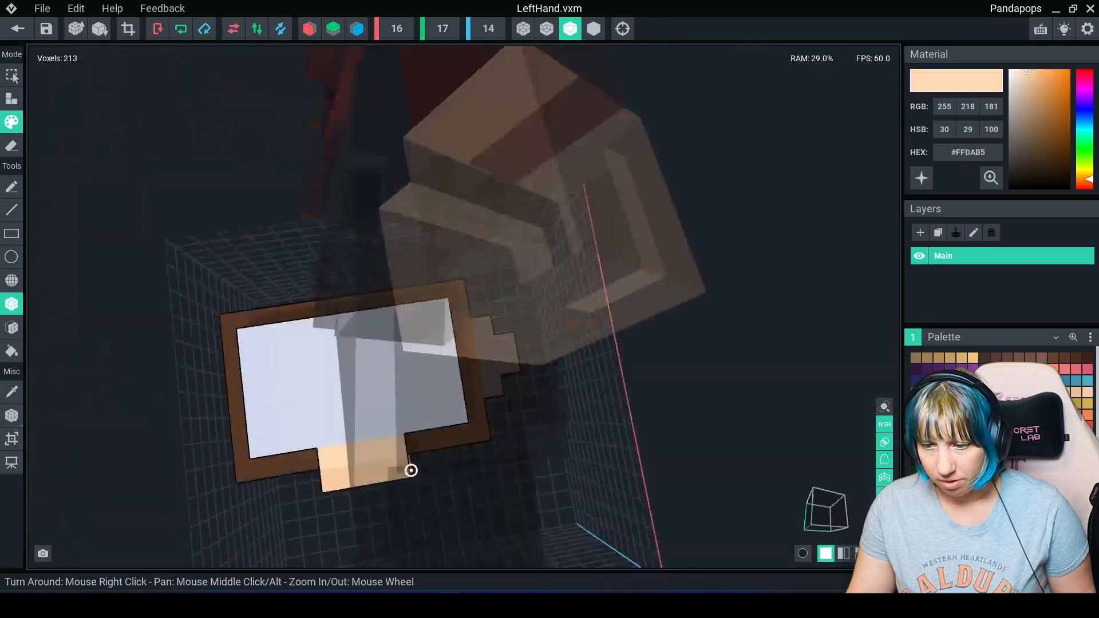
Step: Trim the left hand's volume to fit its voxels, then return to the rig and save the changes to LeftHand.vxm
right_drag(411, 471, 356, 456)
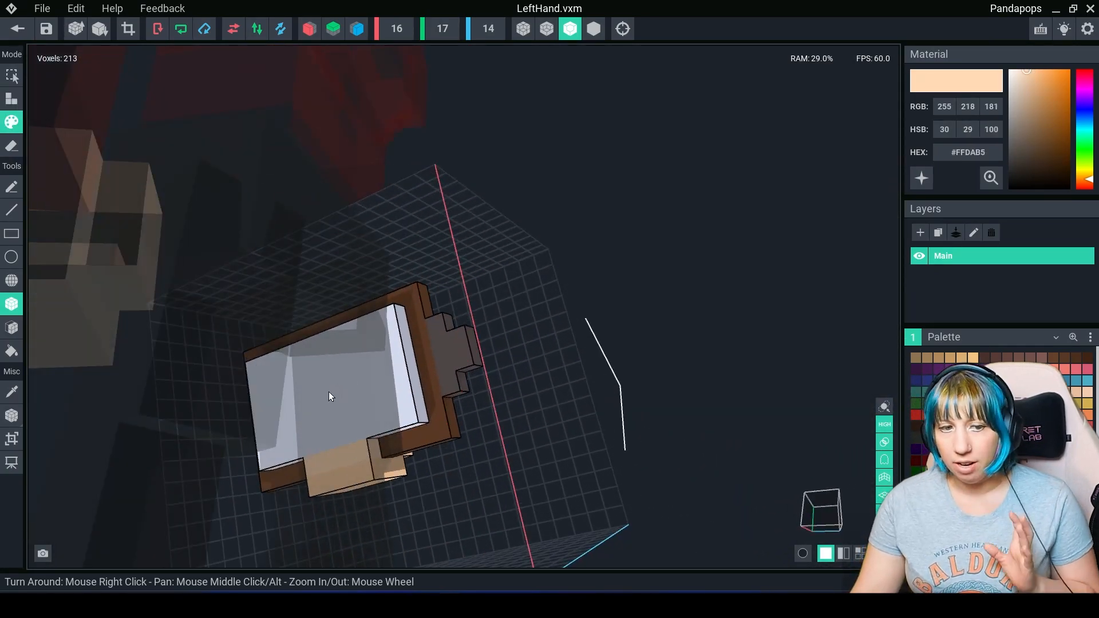
right_drag(357, 383, 358, 383)
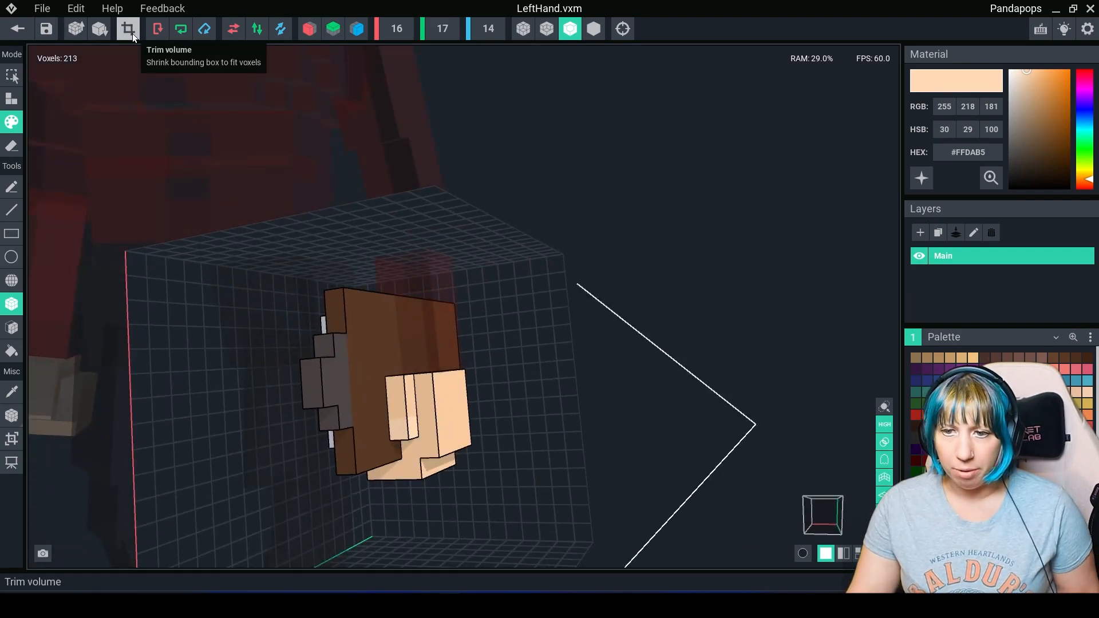
click(132, 33)
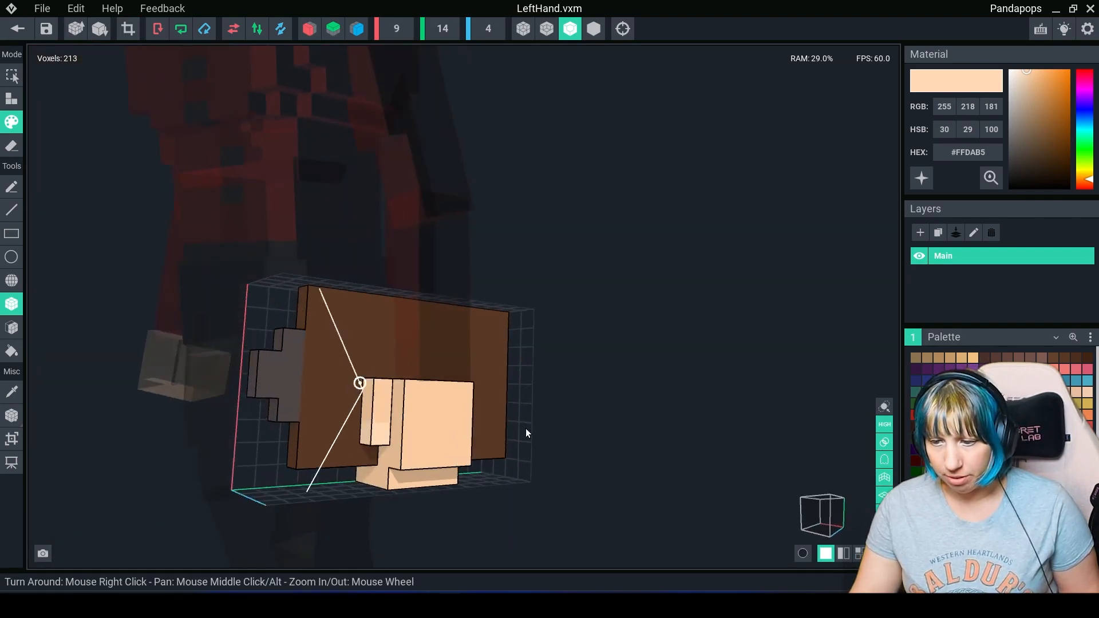
click(17, 29)
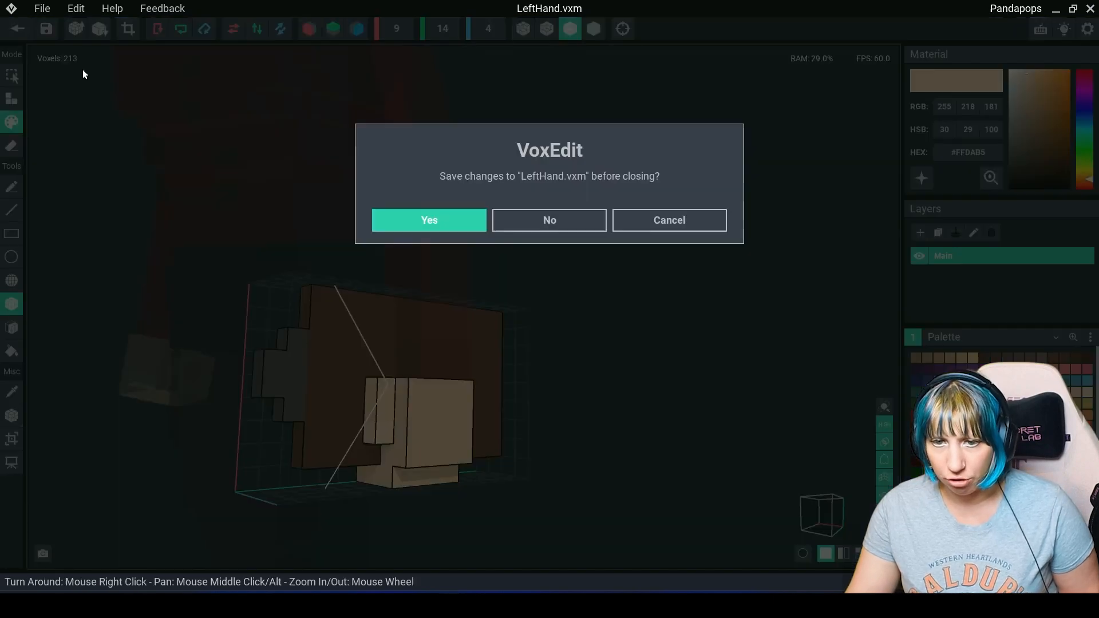
click(423, 227)
Step: Examine the book in the character's left hand and the whole figure from several angles
right_drag(448, 224, 520, 390)
scroll(491, 405, down, 5)
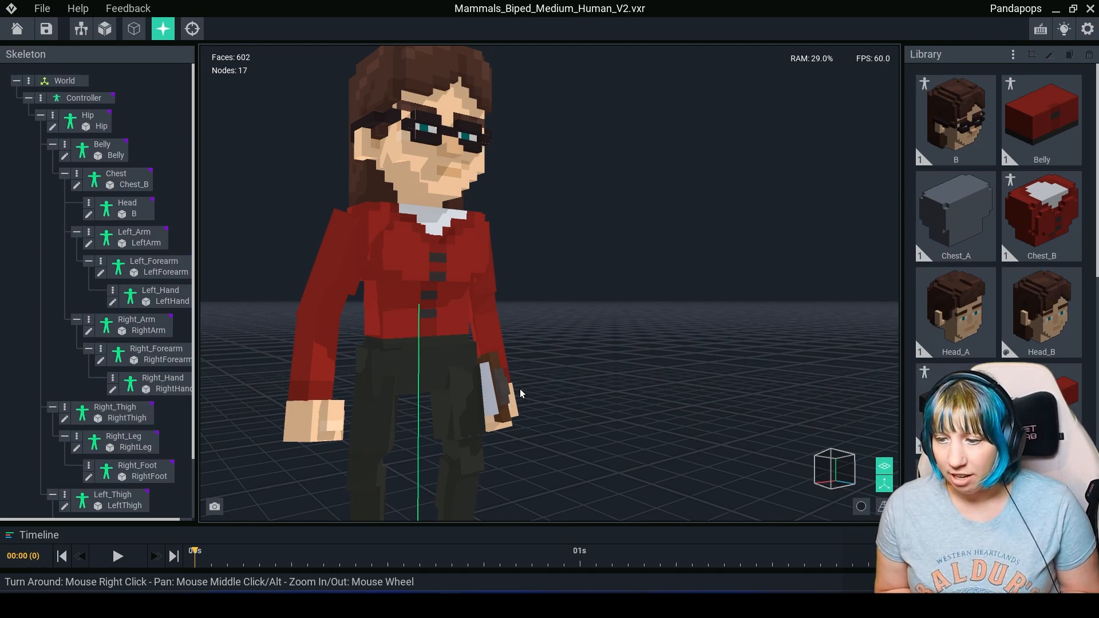
click(508, 393)
scroll(498, 401, up, 5)
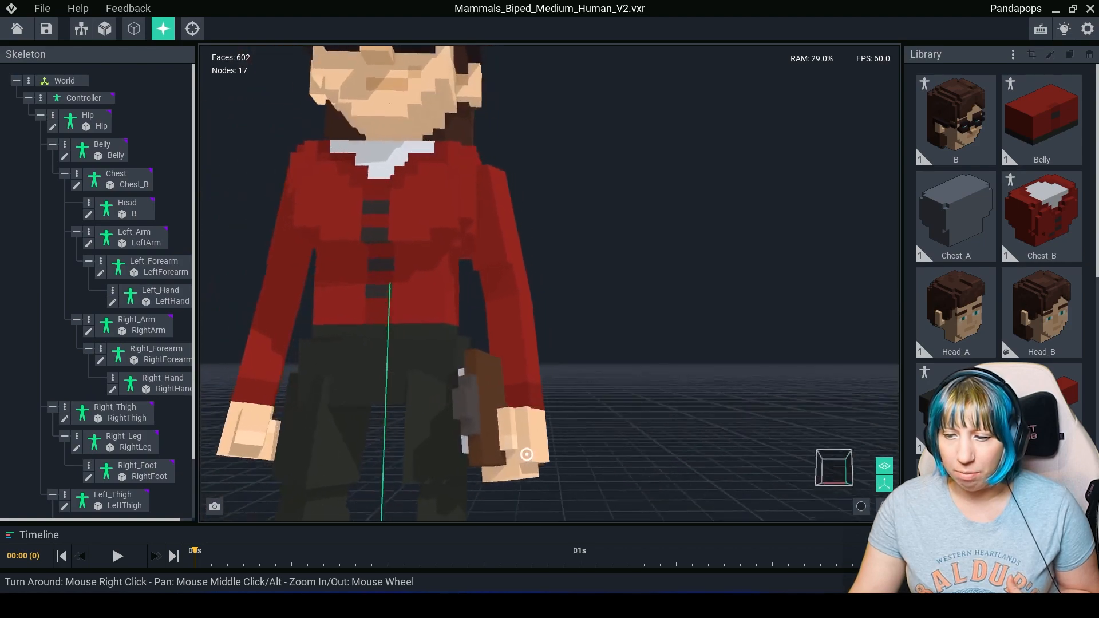
right_drag(481, 421, 480, 422)
scroll(490, 493, up, 3)
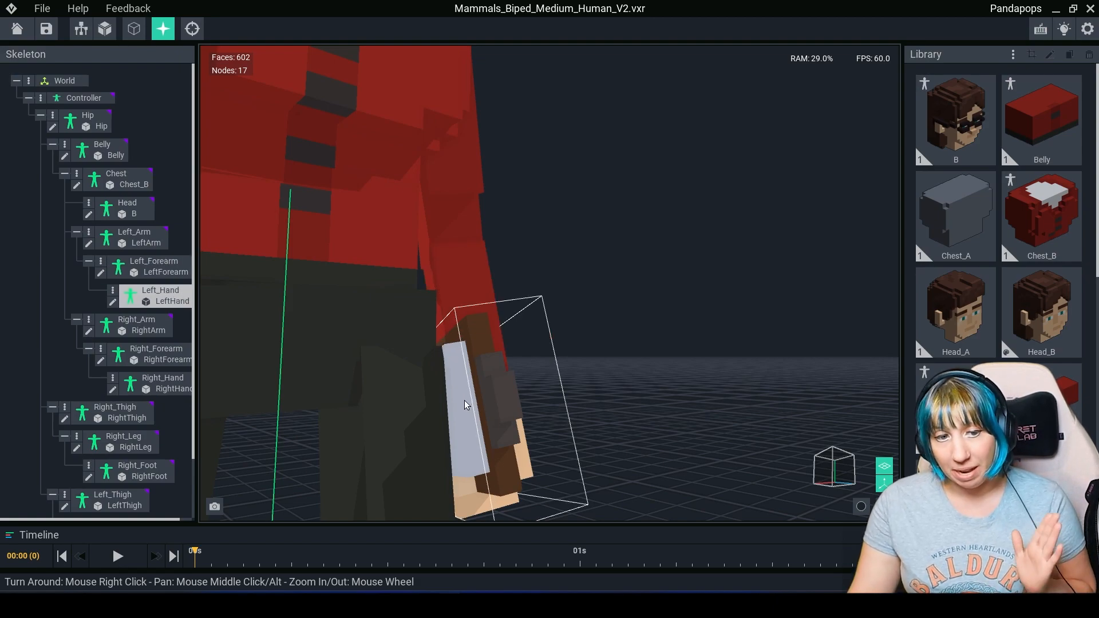
right_drag(464, 400, 498, 253)
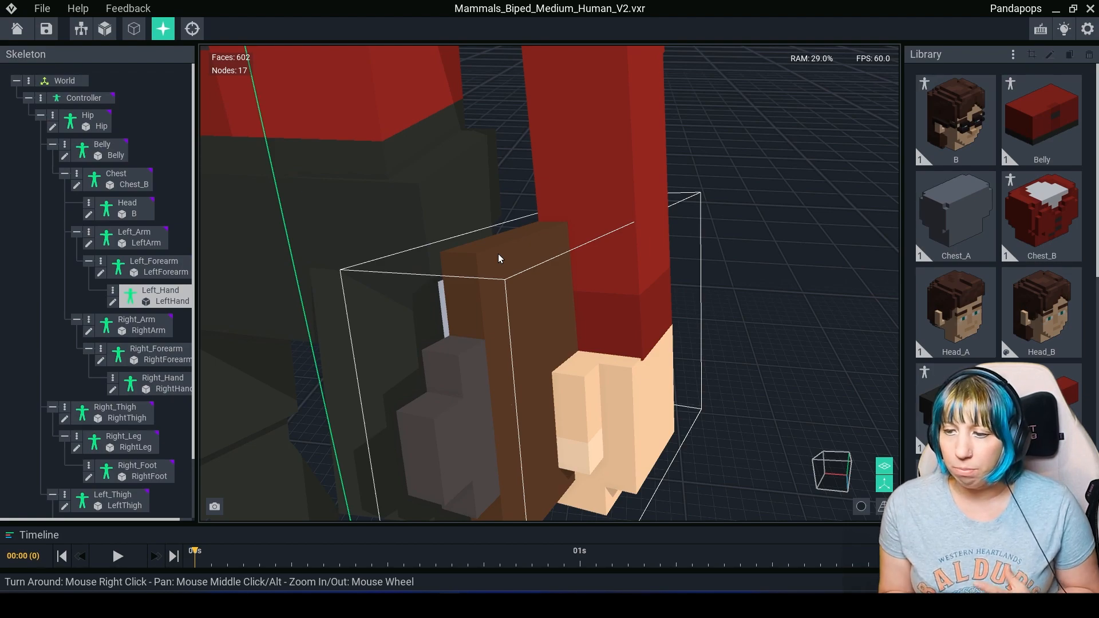
right_drag(498, 253, 508, 280)
scroll(510, 288, down, 6)
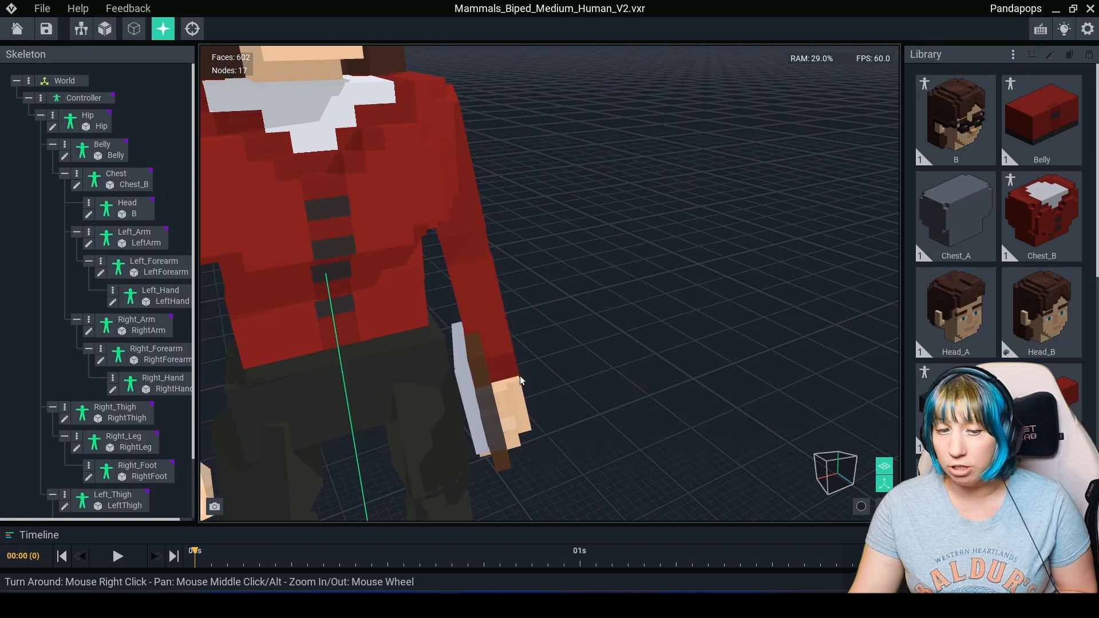
right_drag(530, 378, 478, 367)
scroll(553, 432, down, 6)
scroll(550, 430, up, 5)
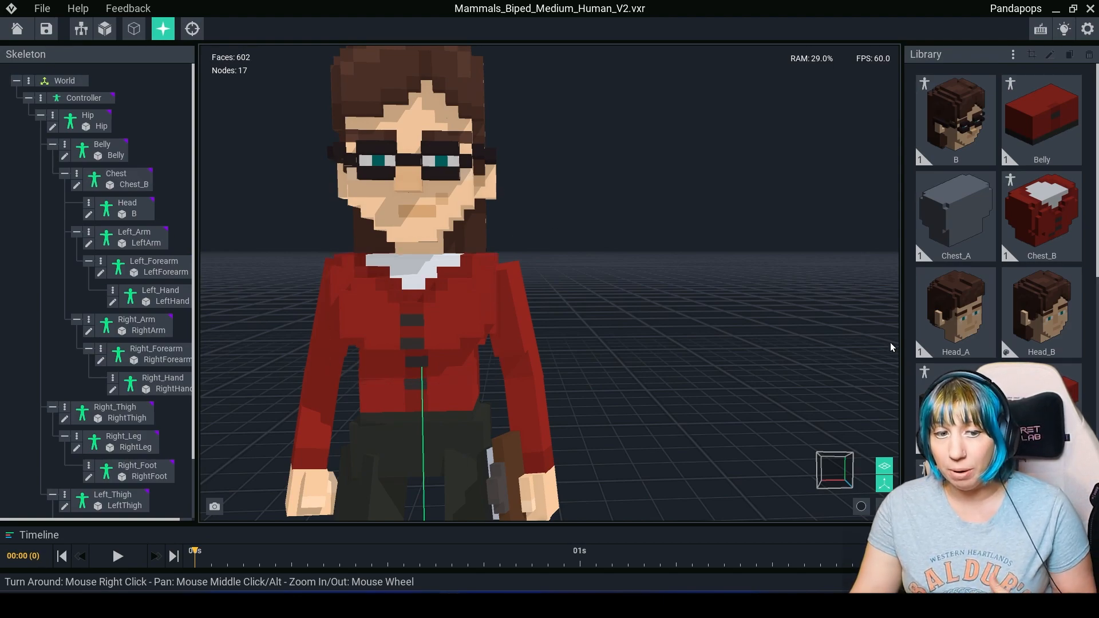
Step: Open Chest_B, sample its main red (#95271F), and try emissivity on that material by switching it on and off again
click(471, 318)
double_click(471, 317)
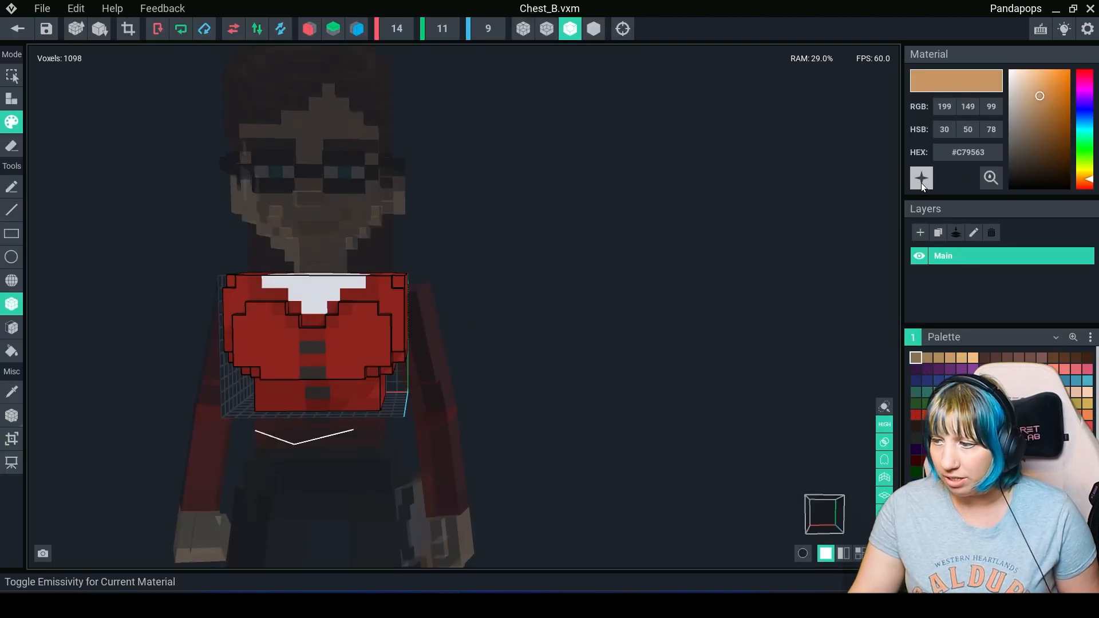
key(i)
click(364, 347)
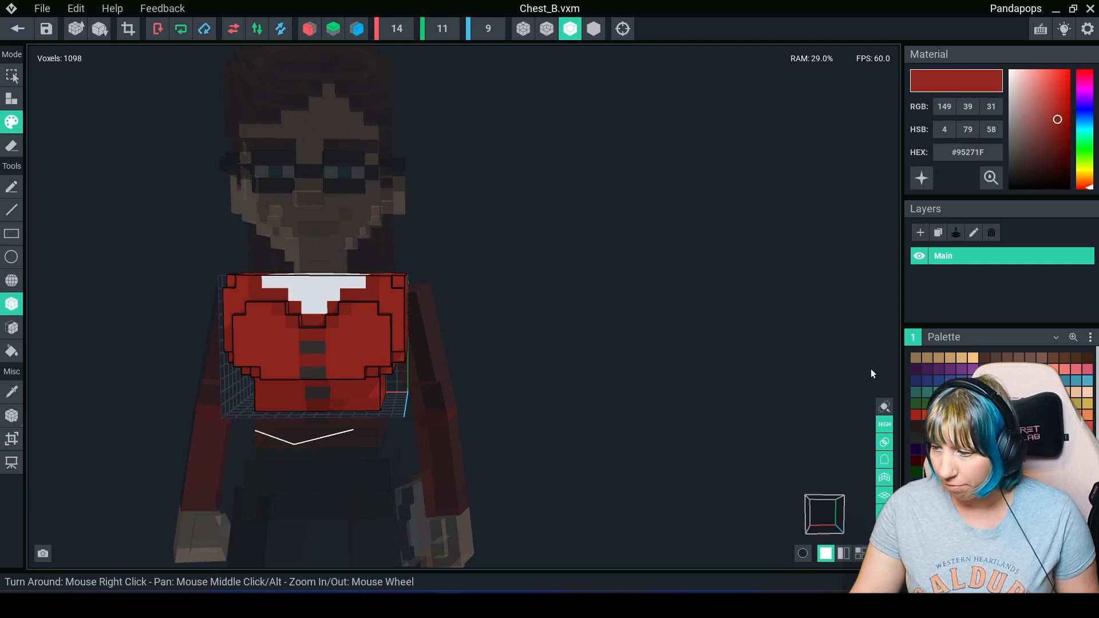
click(922, 179)
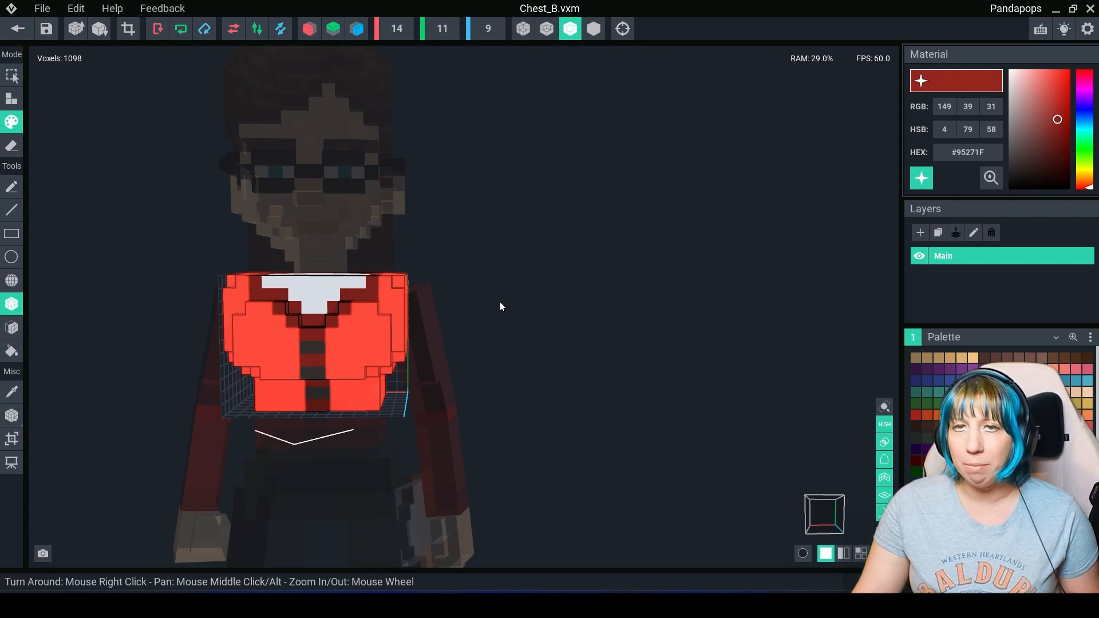
click(926, 184)
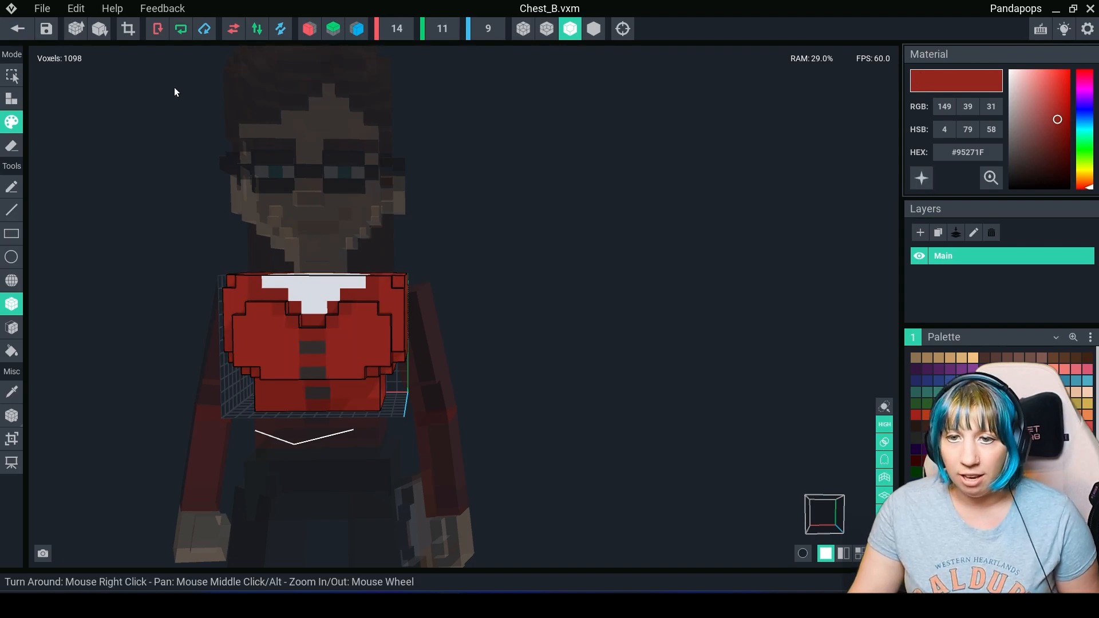
Step: Return from Chest_B to the full character rig, saving the changes to Chest_B.vxm
click(18, 29)
click(412, 226)
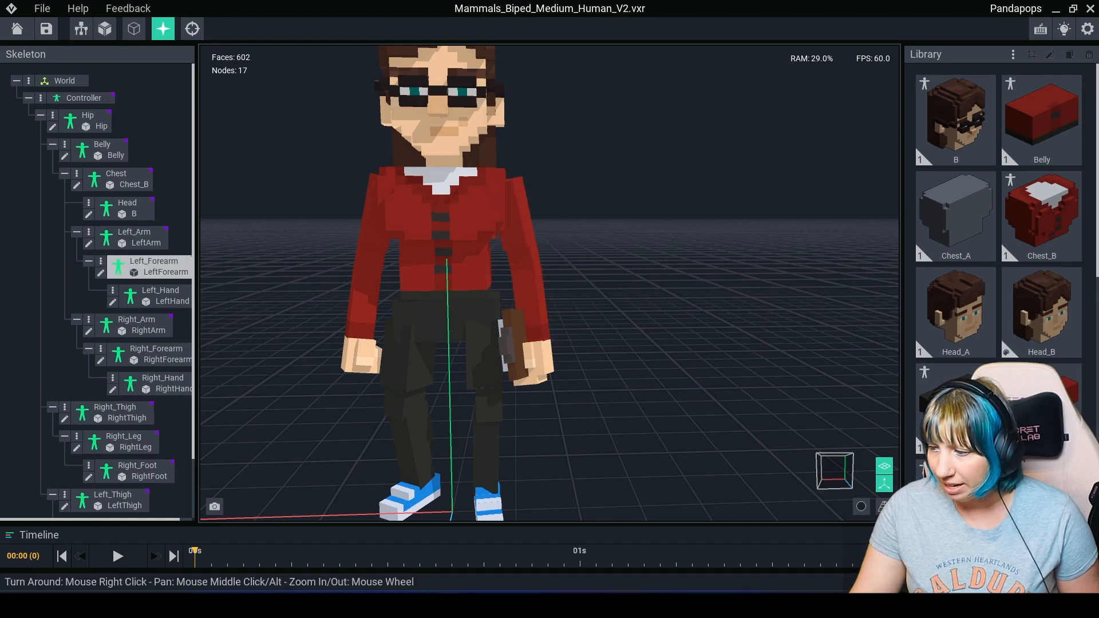
scroll(1005, 354, down, 8)
scroll(995, 378, up, 8)
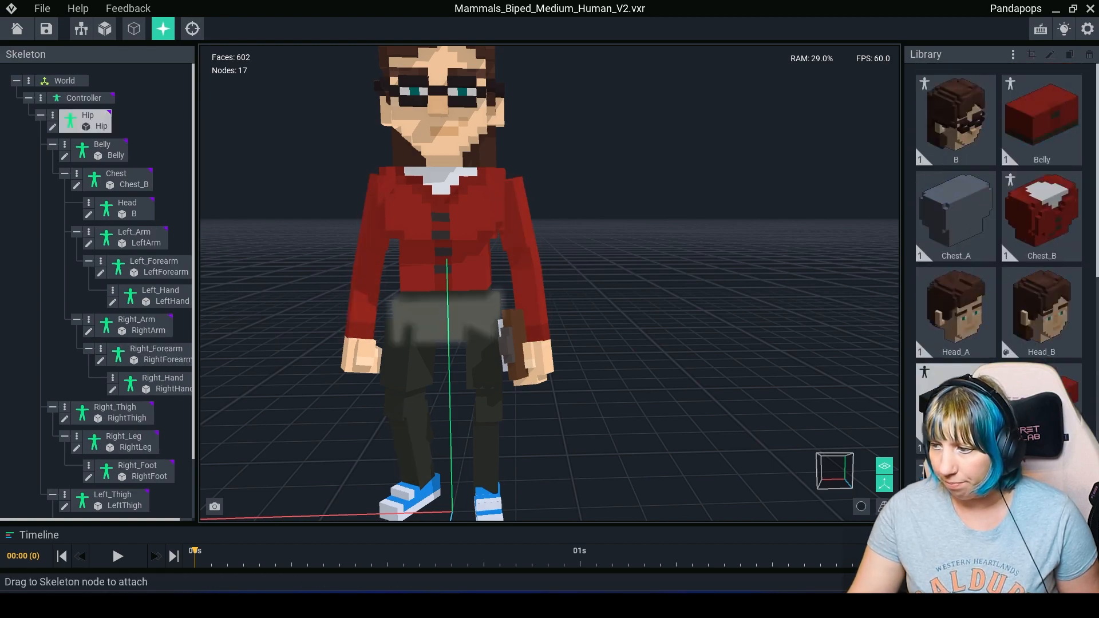
Step: Examine the shared palette choices for the head part B and the Belly part in the library
click(921, 159)
scroll(999, 275, down, 8)
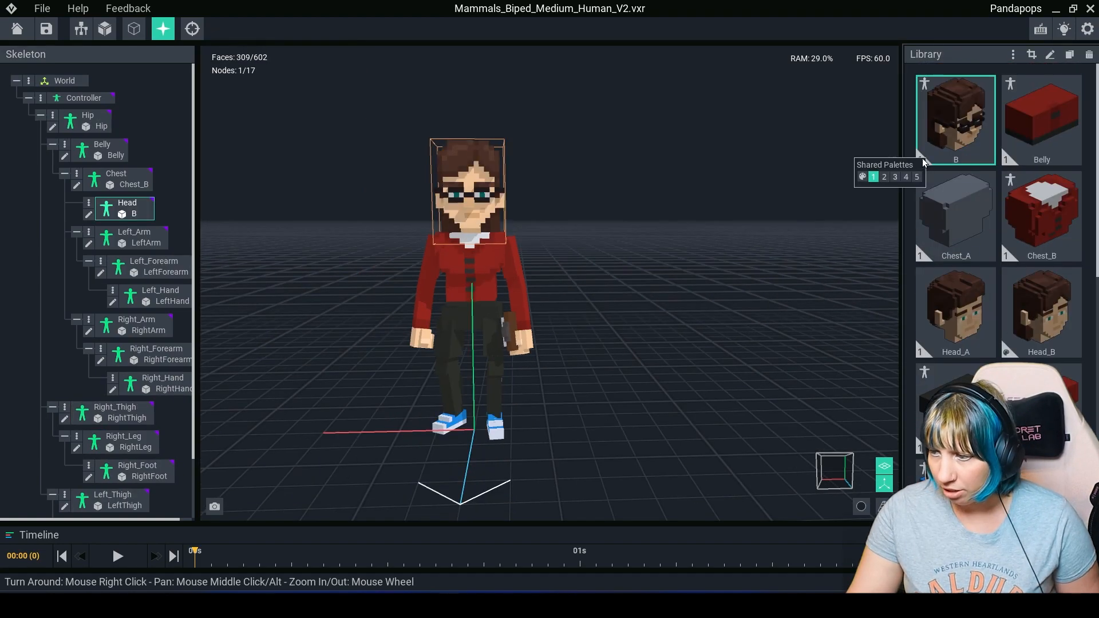
click(919, 155)
click(920, 156)
click(1018, 169)
click(1004, 158)
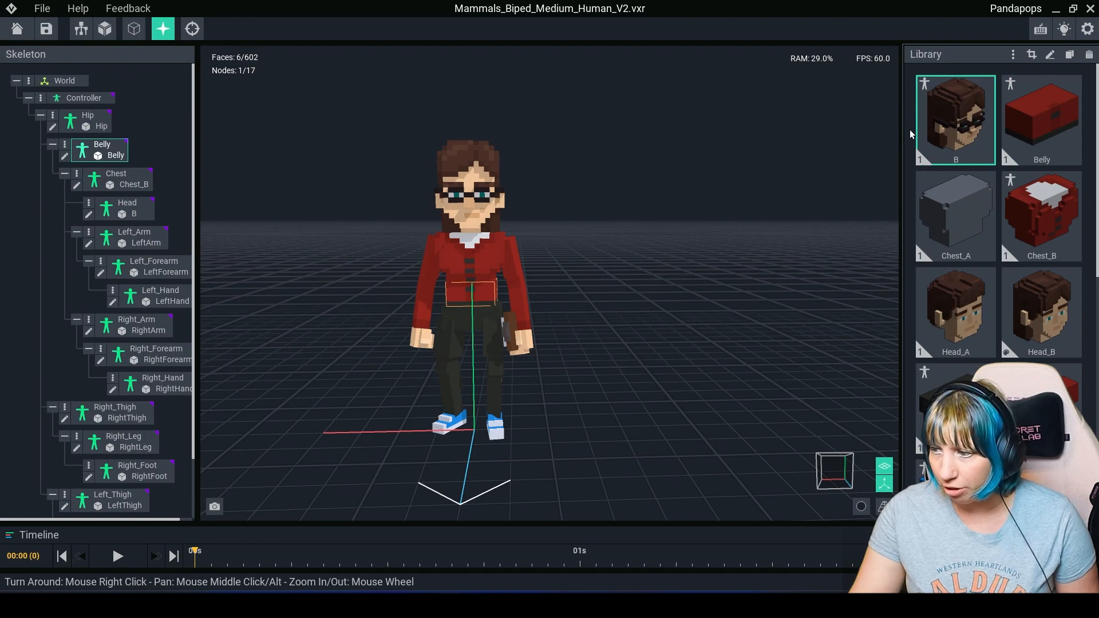
Step: Try shared palettes 3 and 4 and the part's own palette on head B, and reassign shared palette 1
click(921, 161)
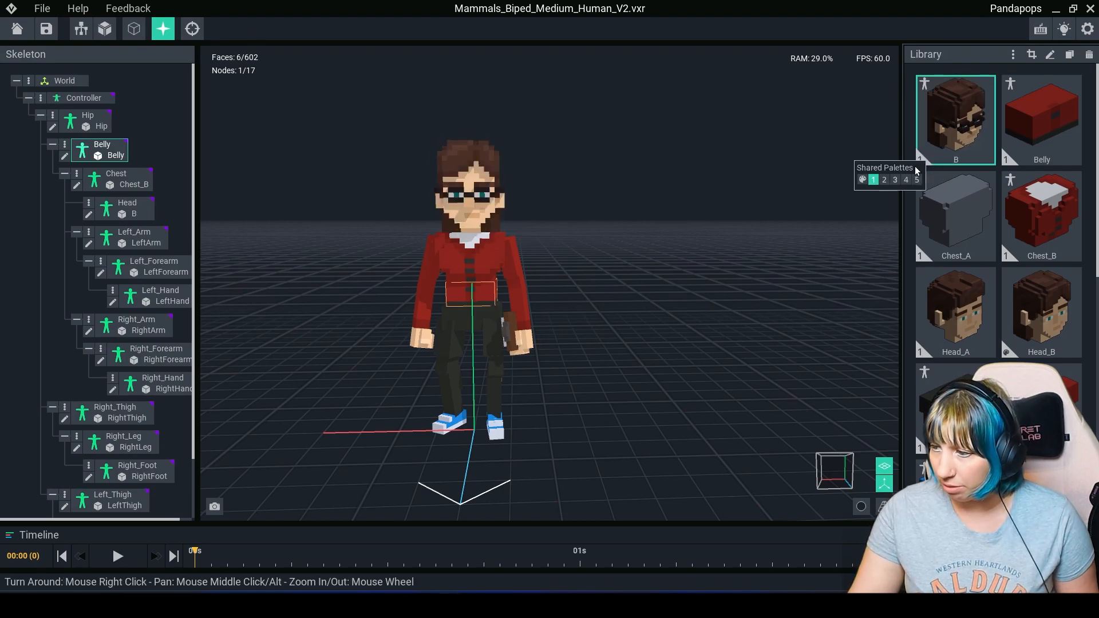
click(921, 162)
click(922, 161)
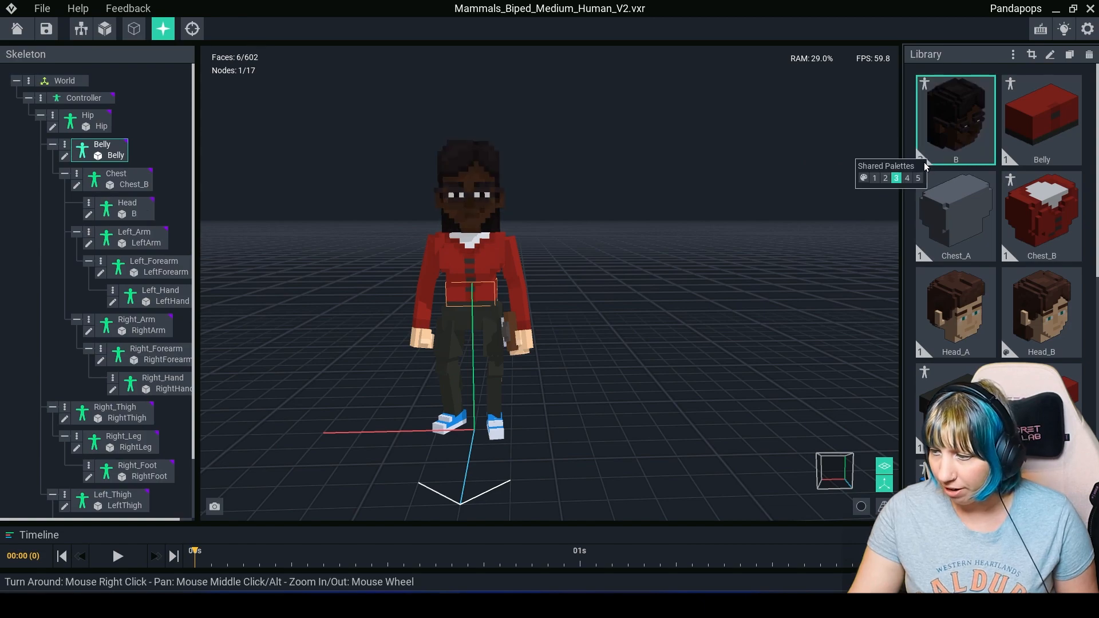
click(921, 161)
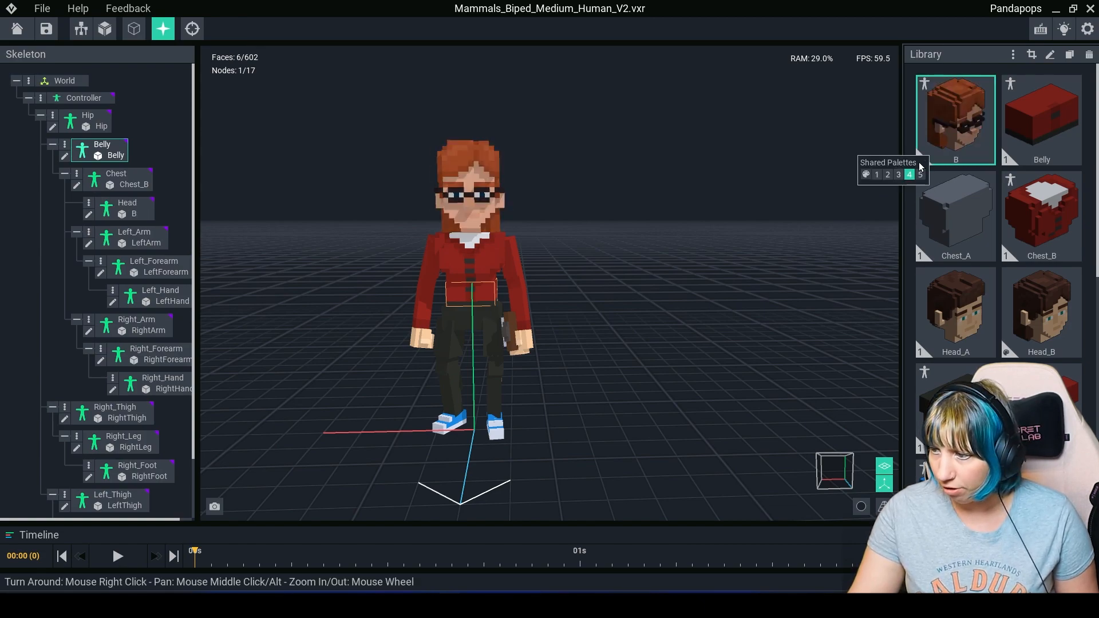
click(866, 176)
click(920, 161)
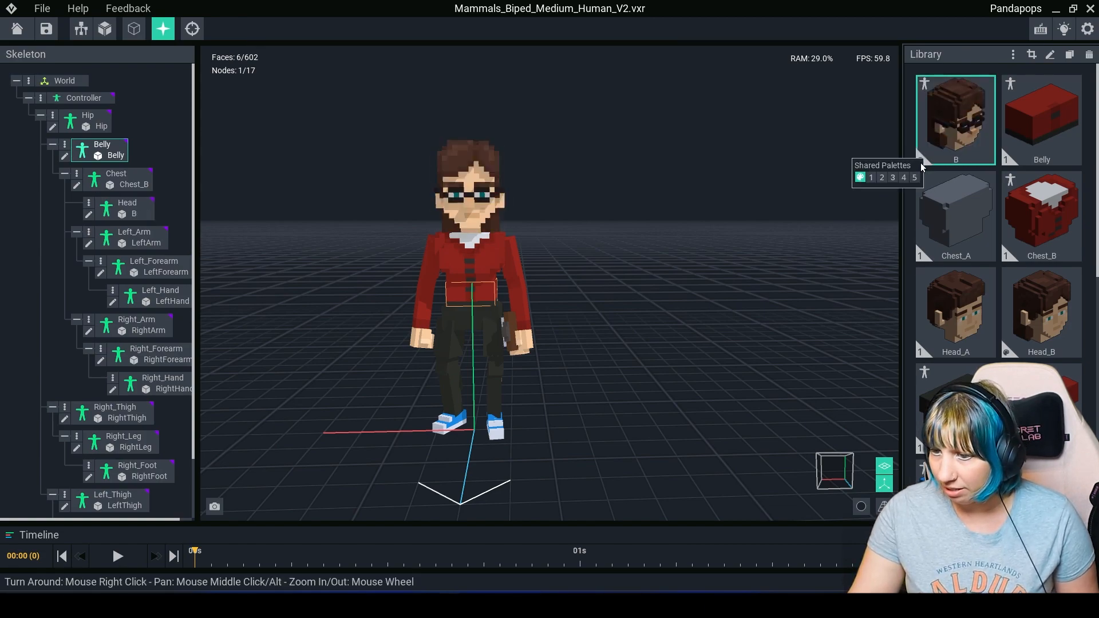
click(872, 178)
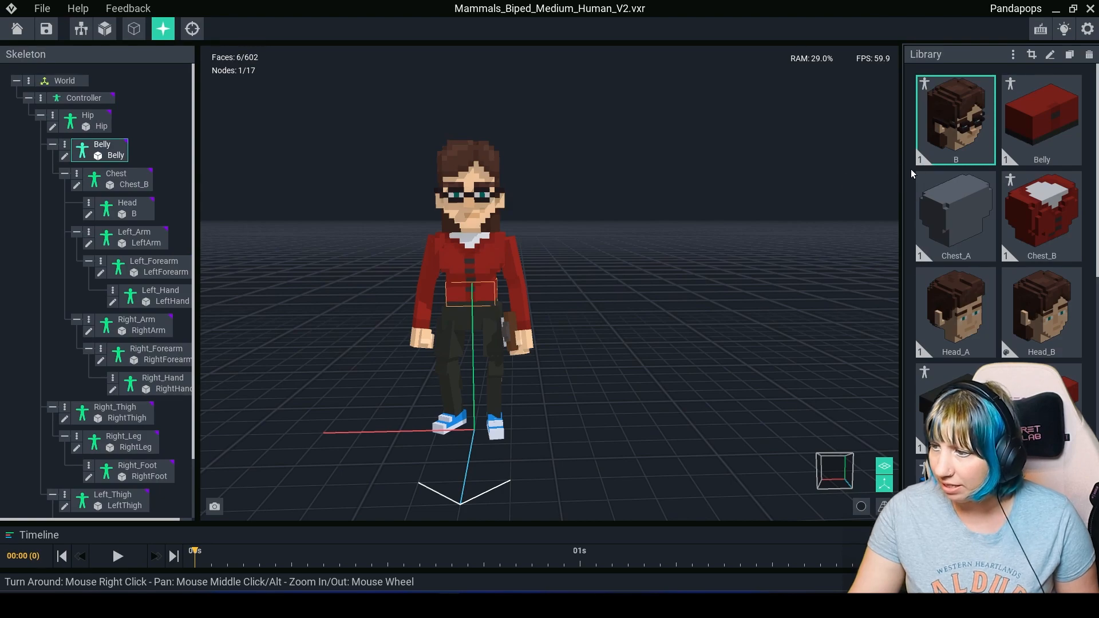
Step: Select all parts in the library and assign shared palette 4 to them
click(946, 155)
scroll(1025, 406, down, 5)
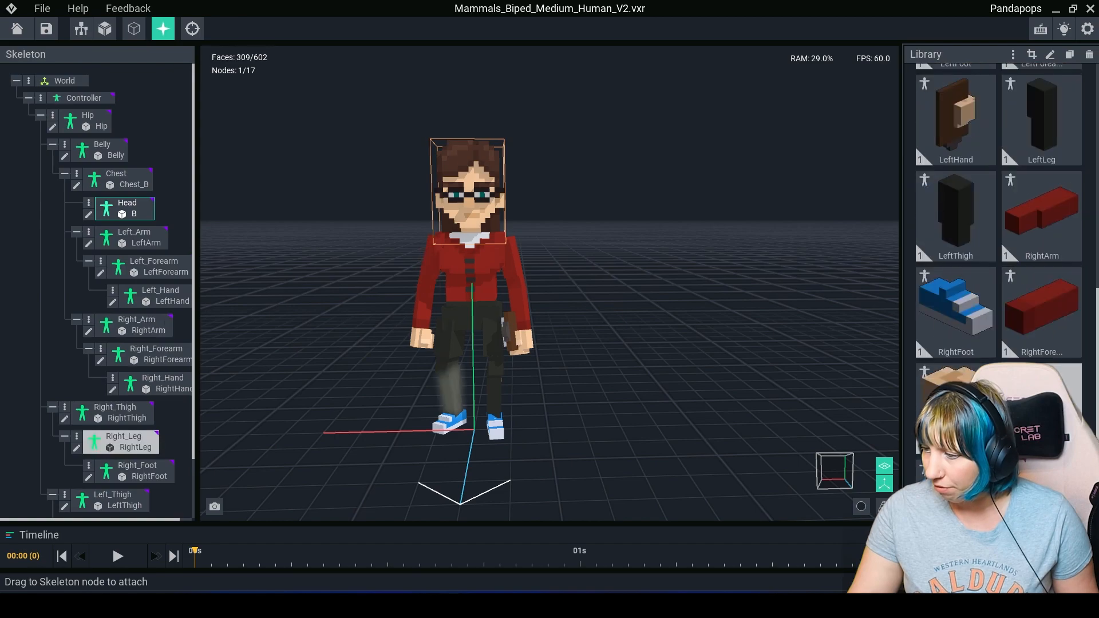
scroll(1024, 410, down, 1)
shift+click(953, 444)
click(921, 410)
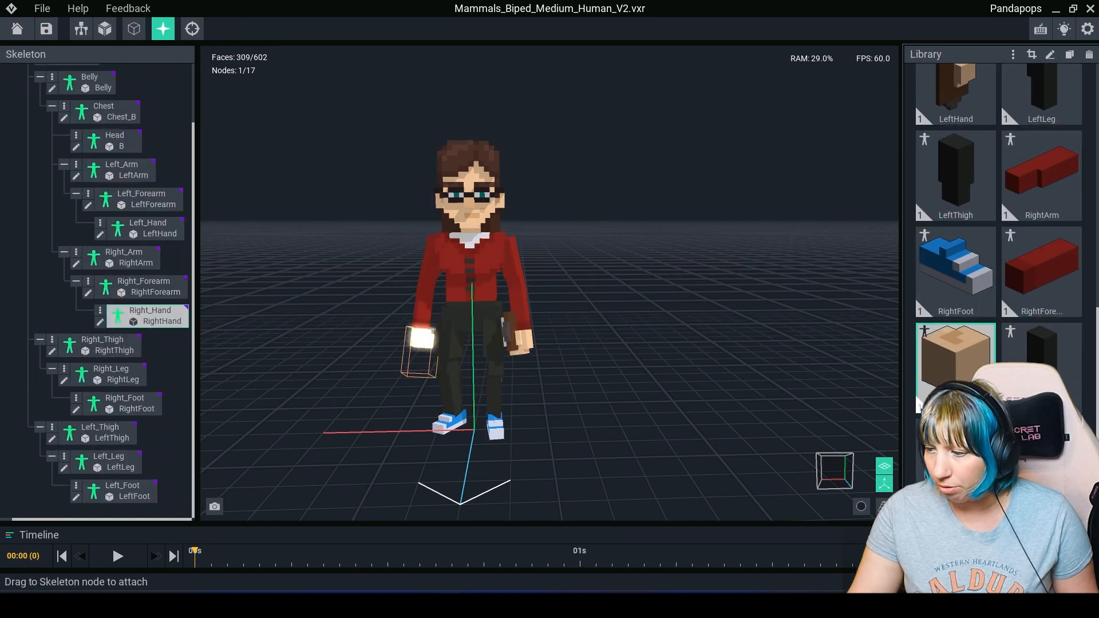
key(ctrl+a)
mouse_move(903, 182)
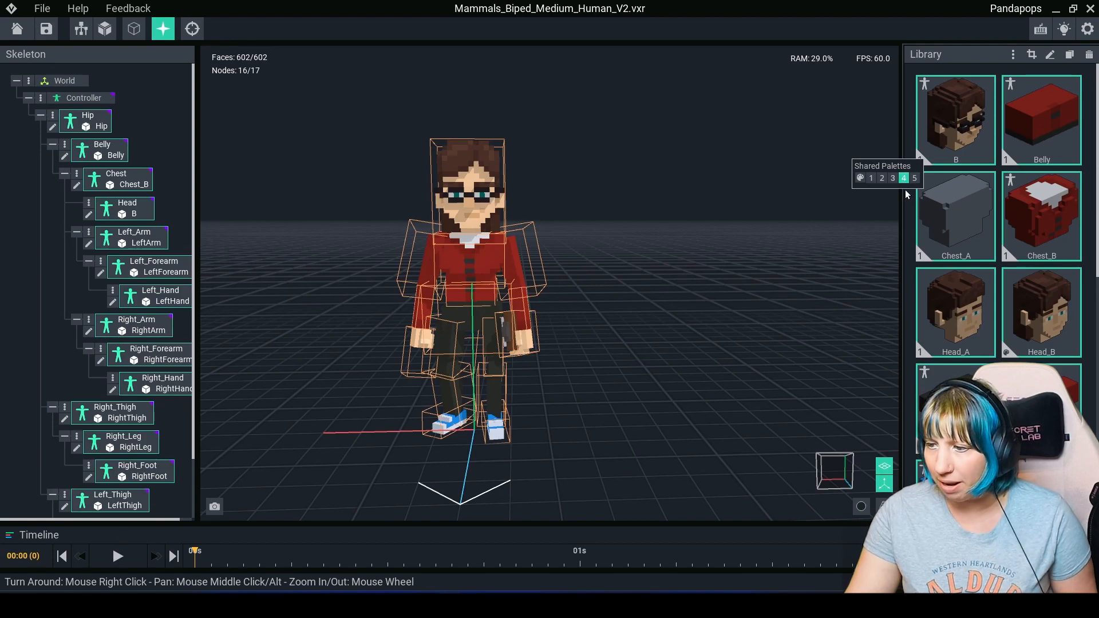
click(903, 178)
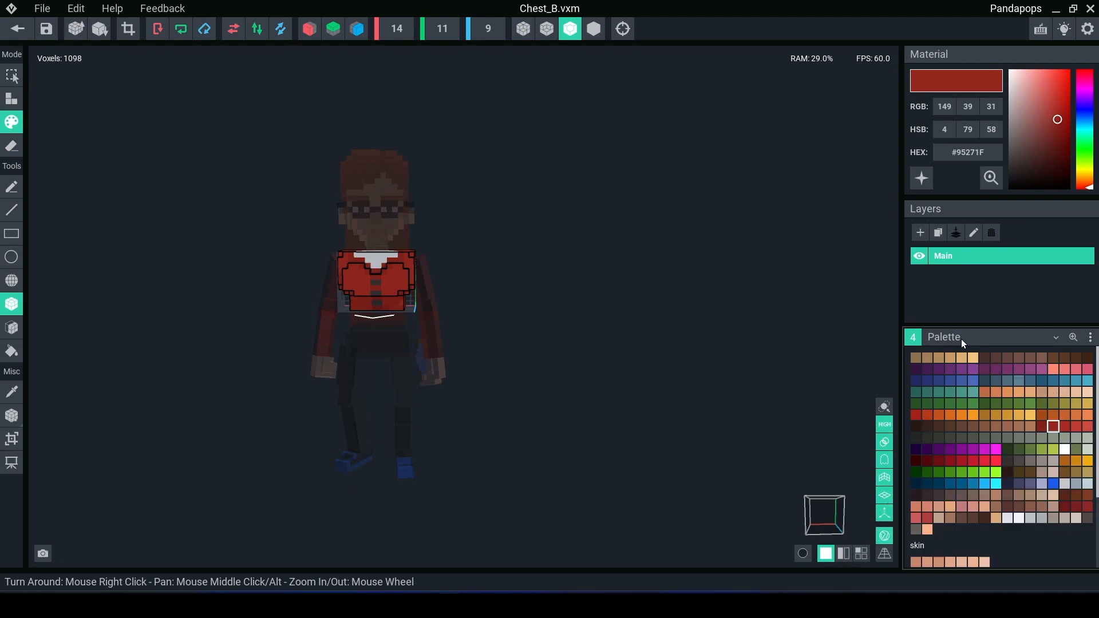
Step: Shift the main red in Chest_B's palette 4 to blue (#1E1F95), and return to the rig with Chest_B.vxm saved
click(1087, 110)
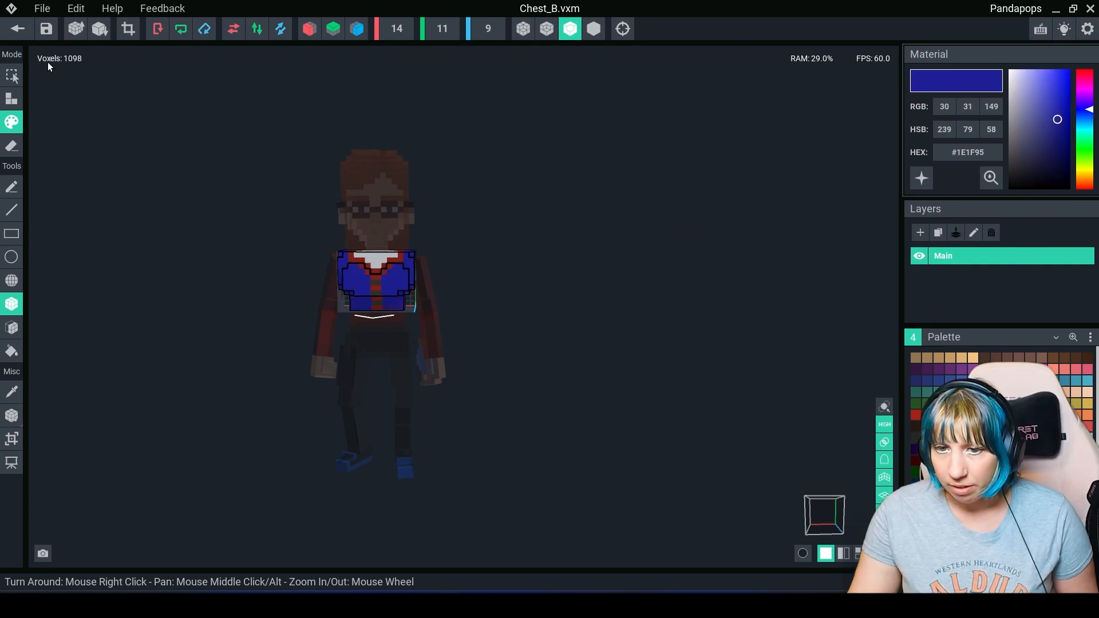
click(17, 29)
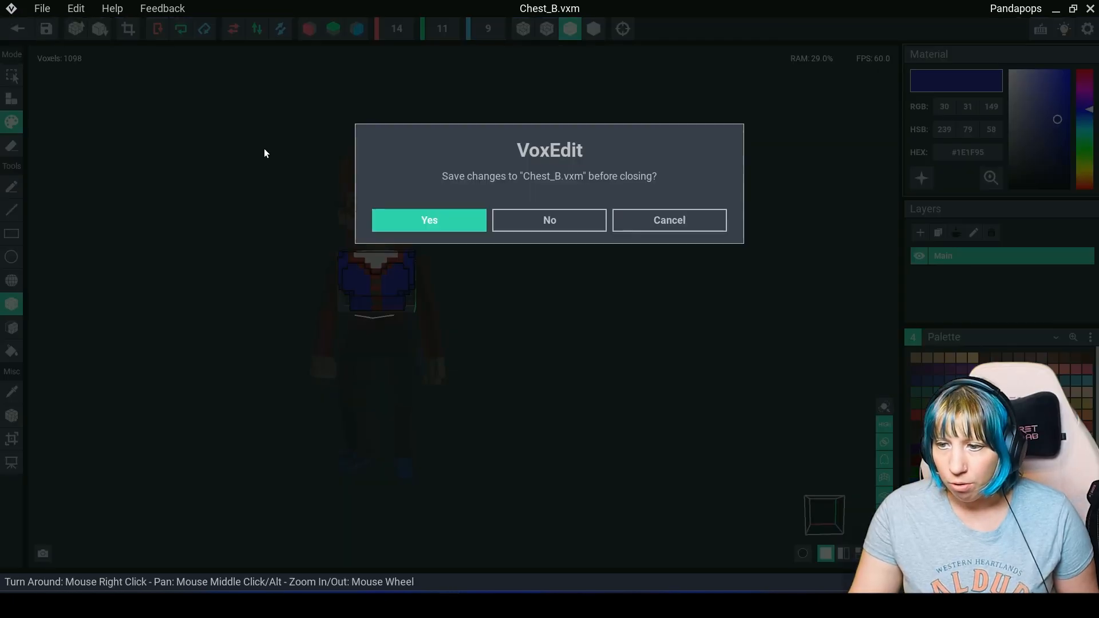
click(470, 226)
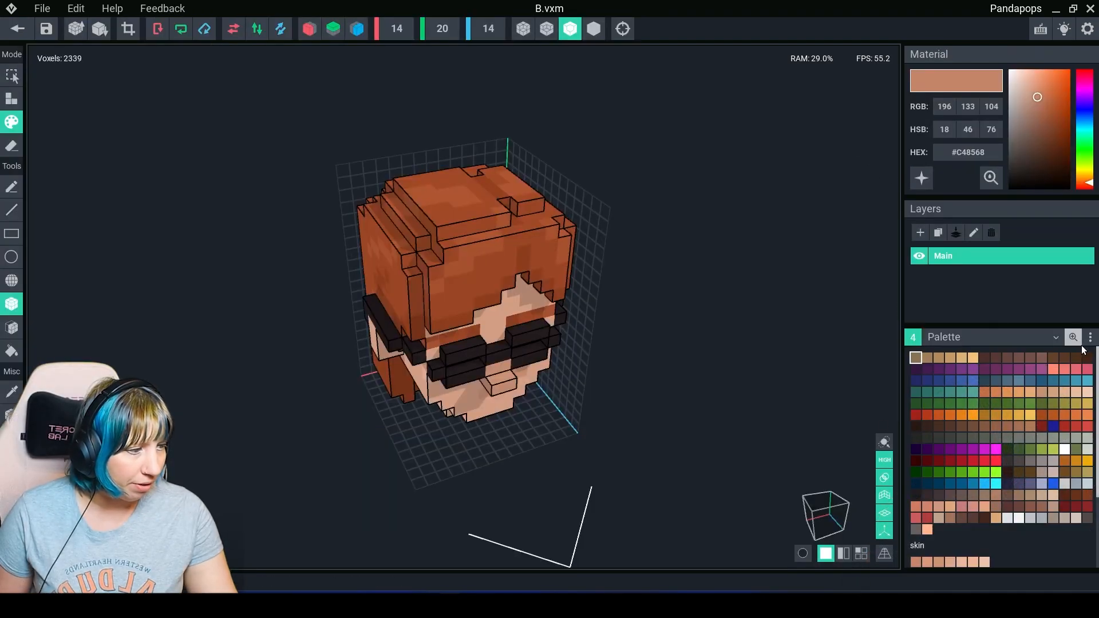
Step: Review the palette options in head B for saving, loading, creating or replacing palettes, and return to the rig, saving B.vxm
click(1090, 337)
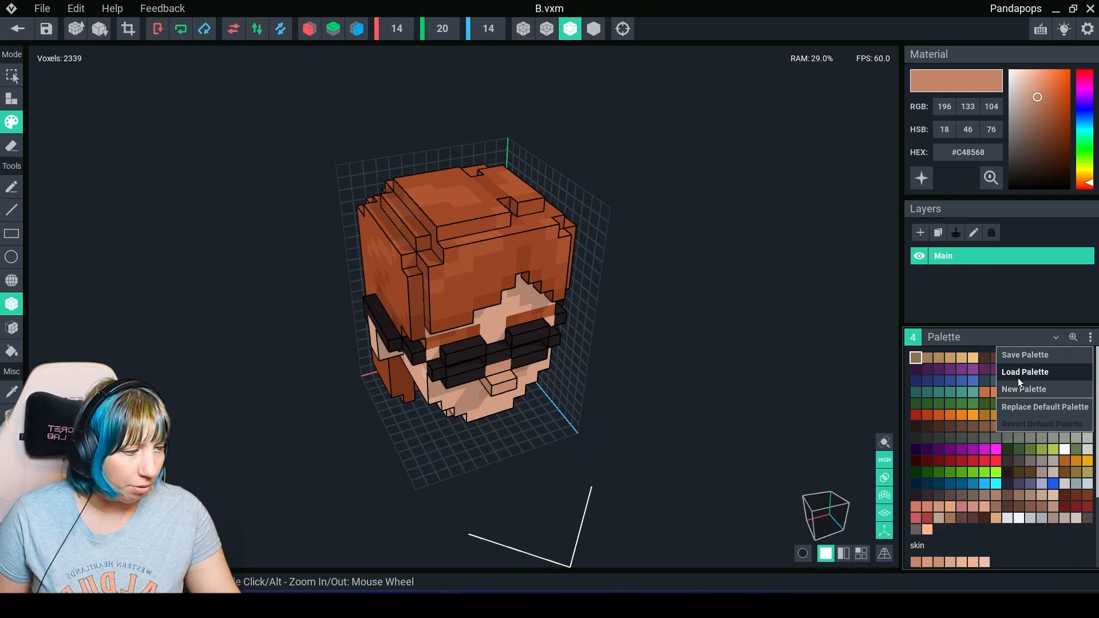
click(1030, 407)
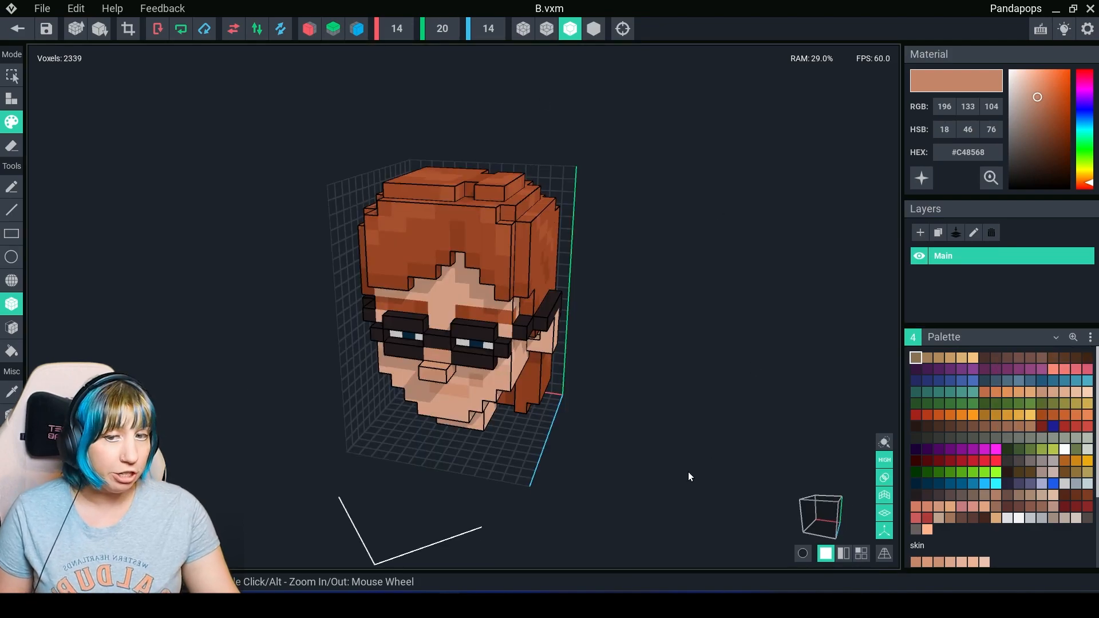
click(18, 29)
click(430, 217)
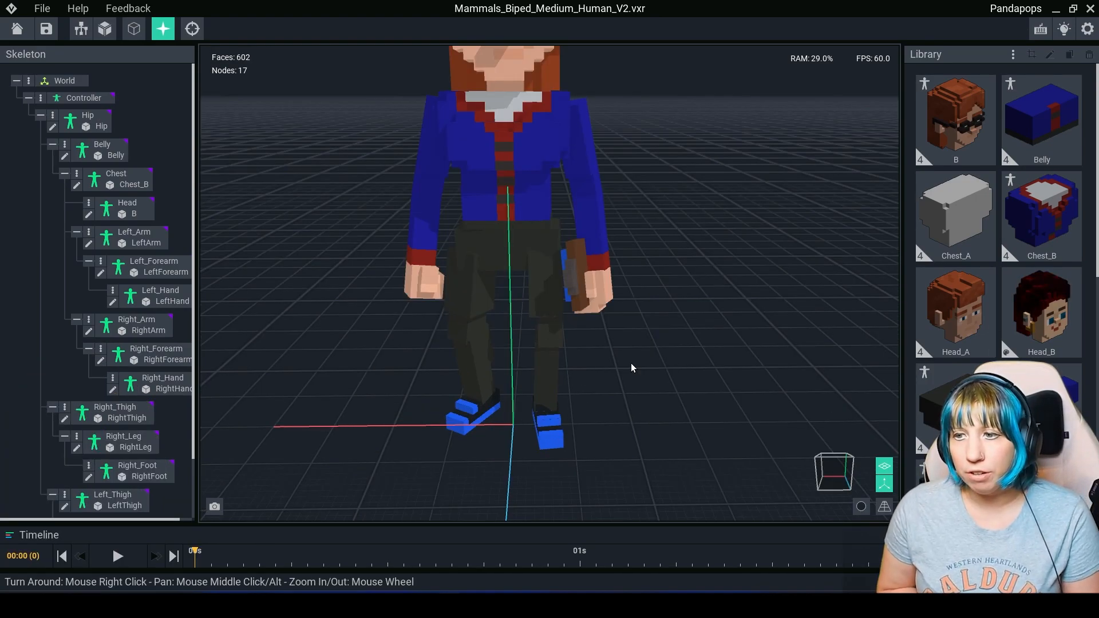
scroll(644, 357, down, 4)
mouse_move(653, 376)
right_down()
mouse_move(667, 350)
mouse_move(684, 366)
mouse_move(636, 366)
right_up()
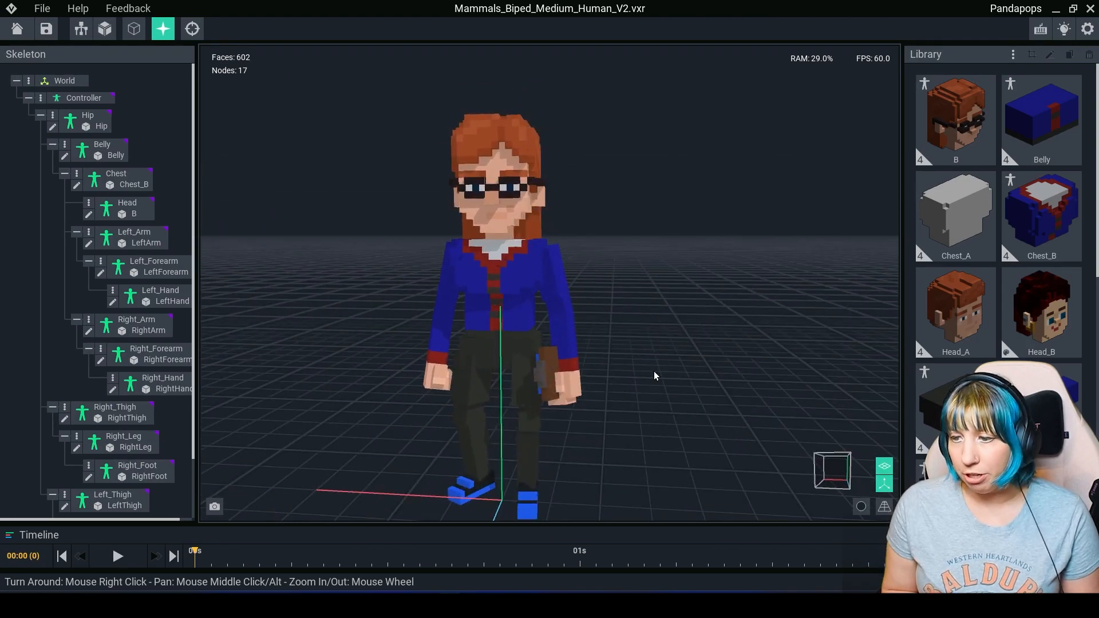